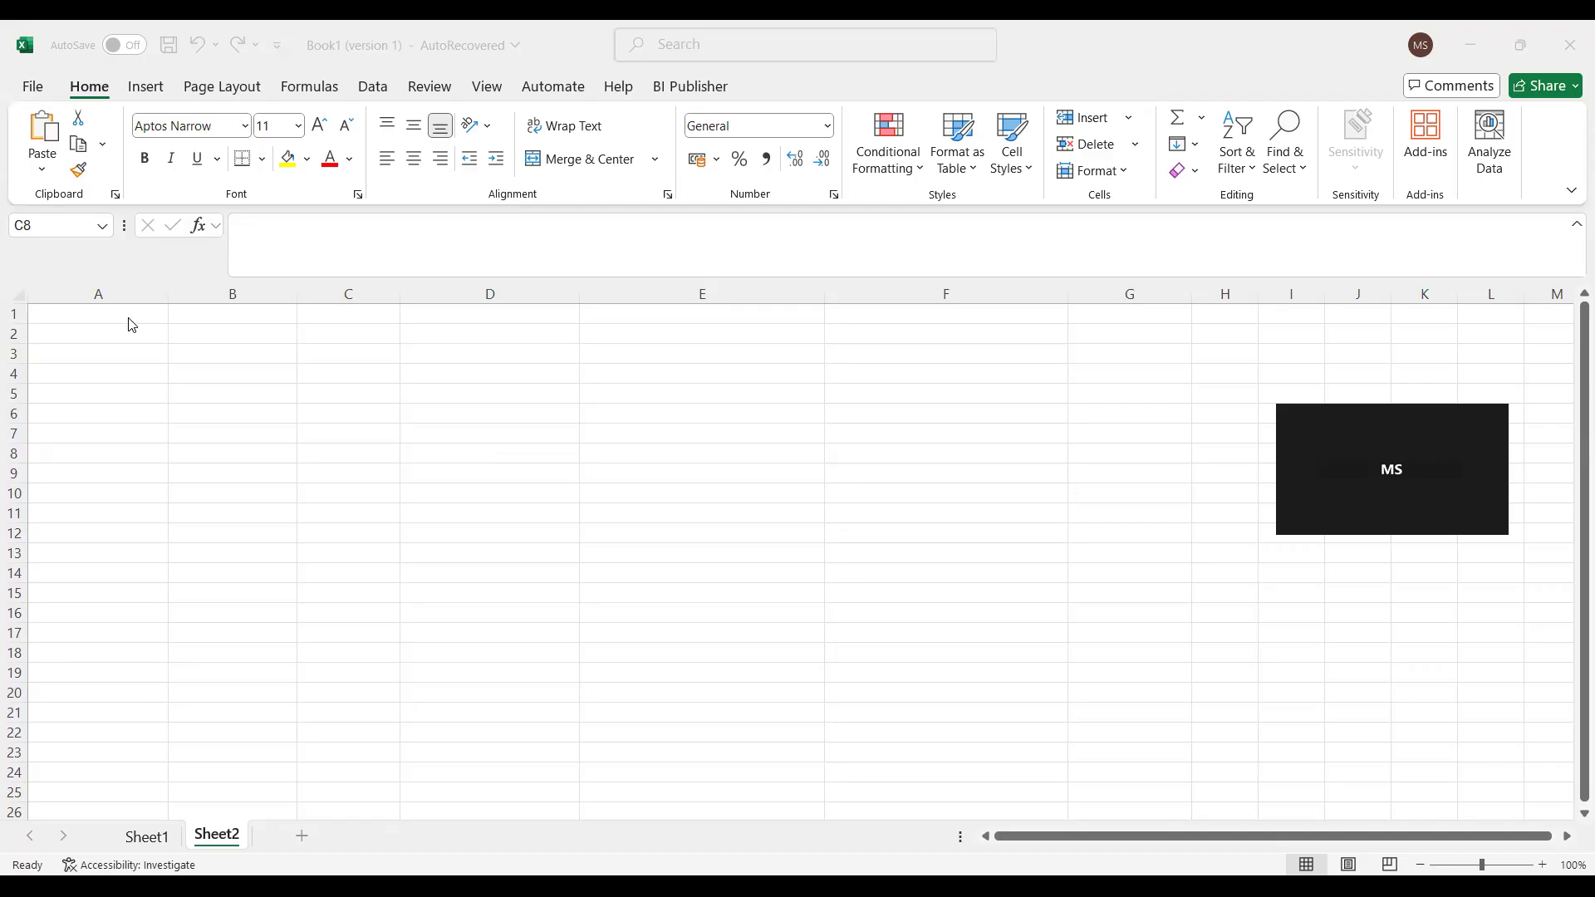
- Enter "Sandbox customisation" in cell A1 and "Appearance" in A2 of Sheet2
{"action": "left_click", "coordinate": [83, 318]}
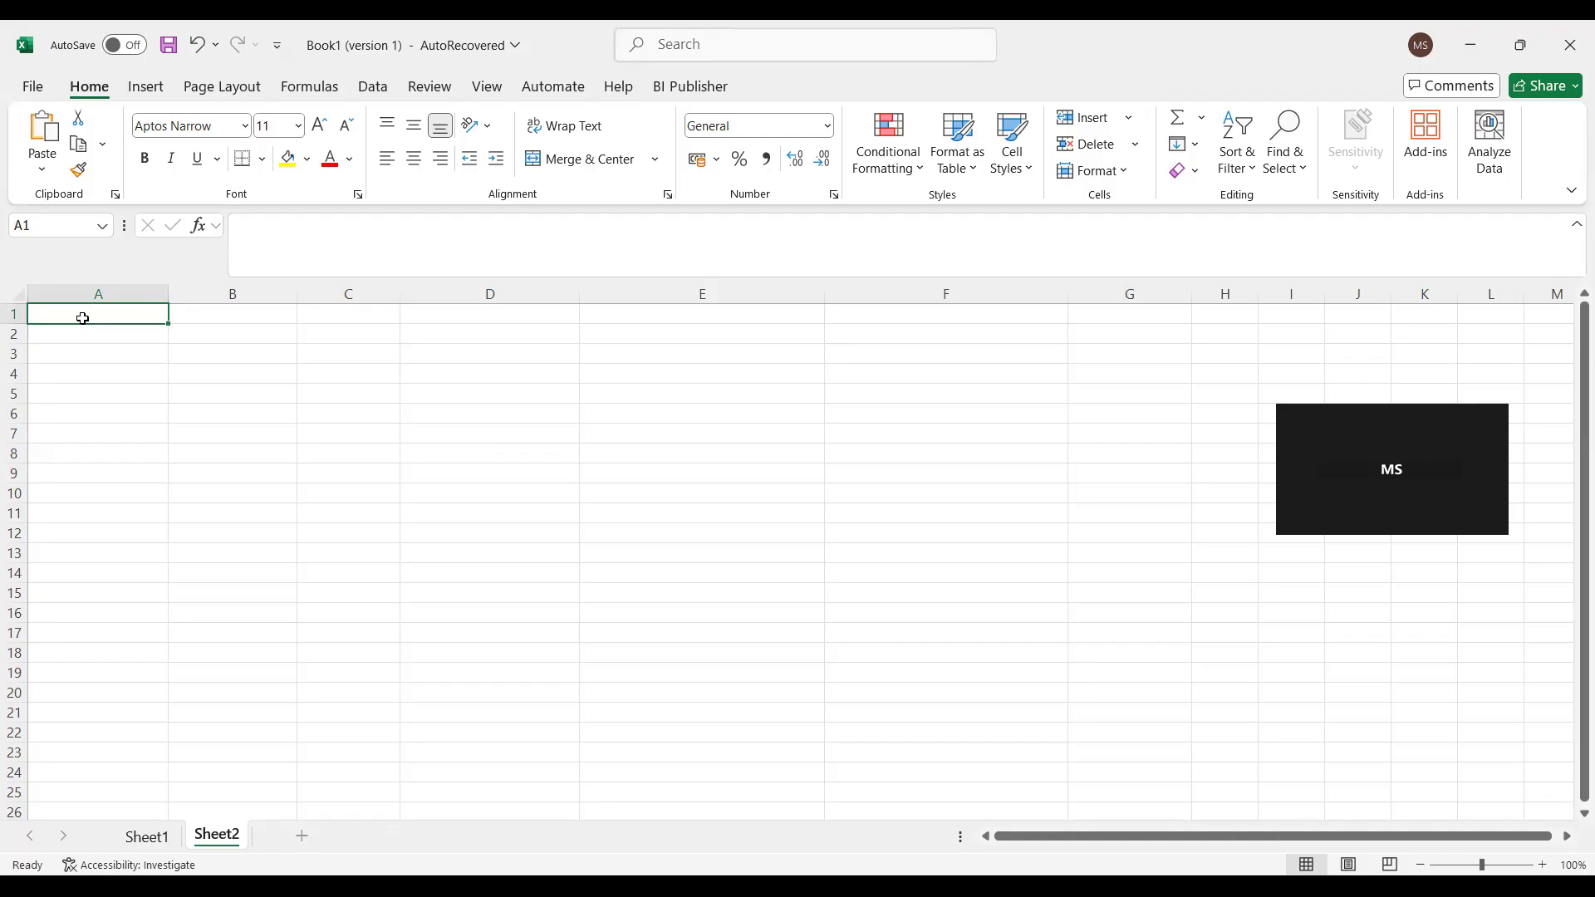
{"action": "type", "text": "Sandbox customisation"}
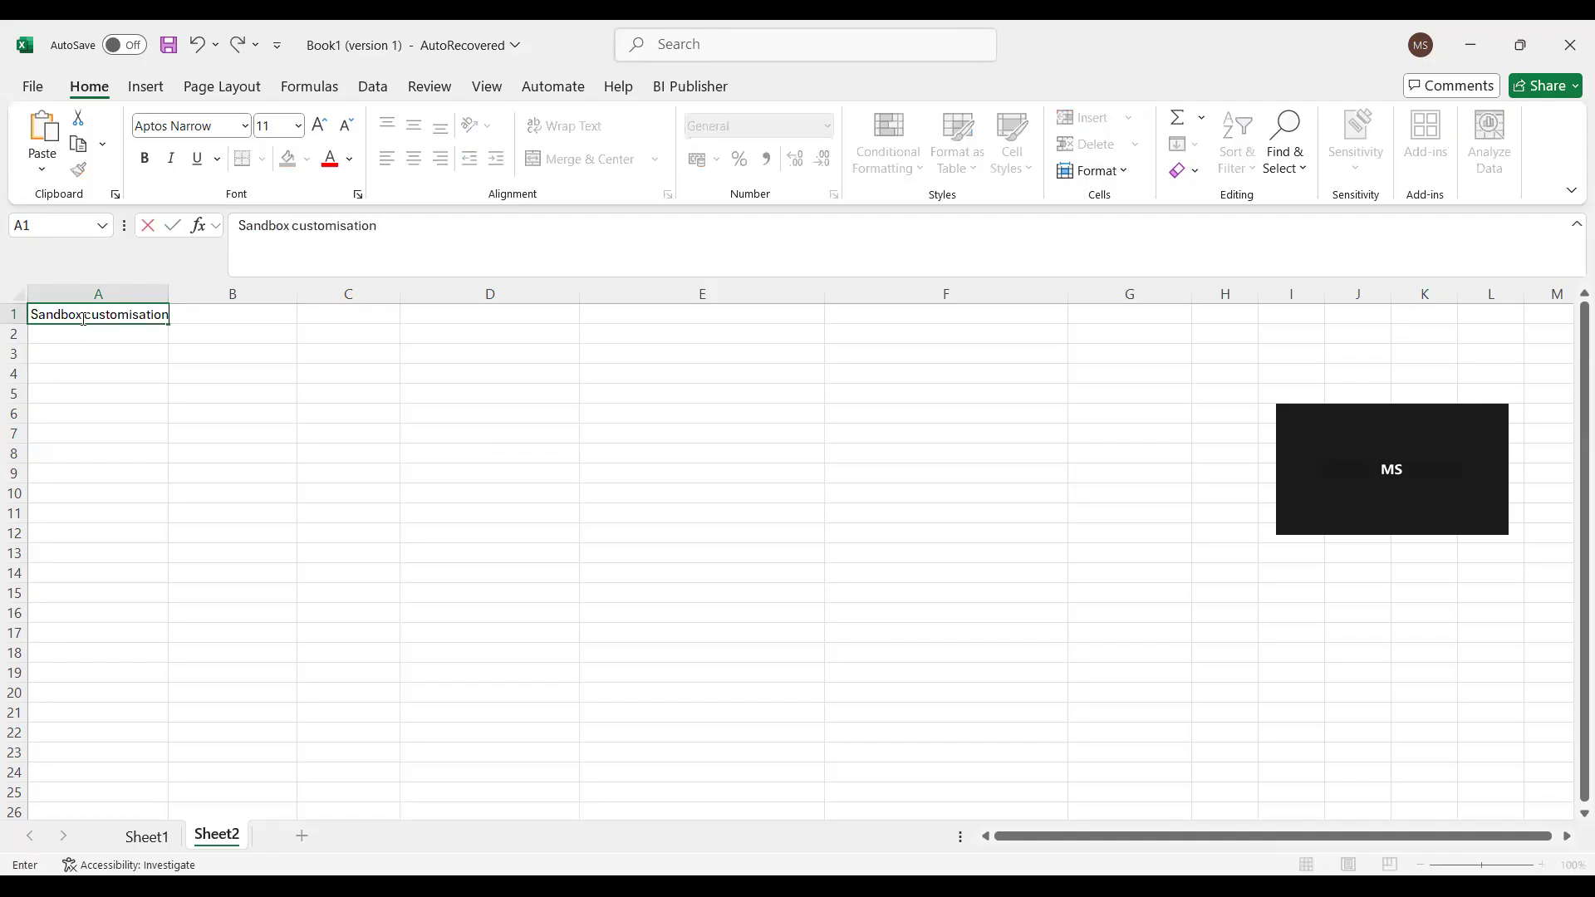
{"action": "key", "text": "Return"}
{"action": "type", "text": "A"}
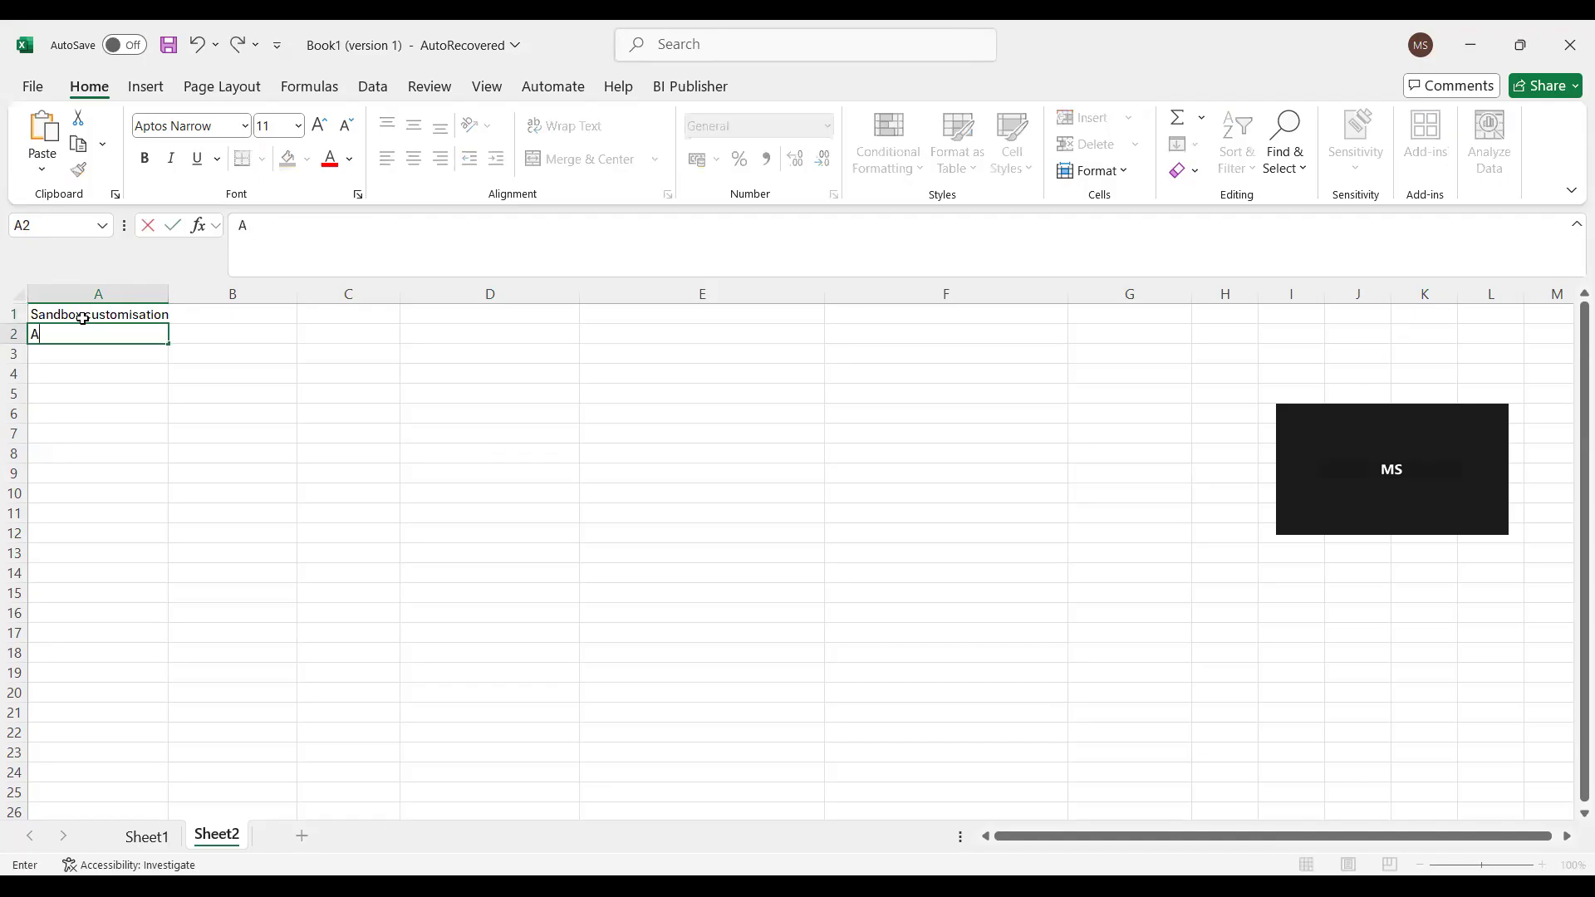
{"action": "type", "text": "ppearance"}
{"action": "key", "text": "Tab"}
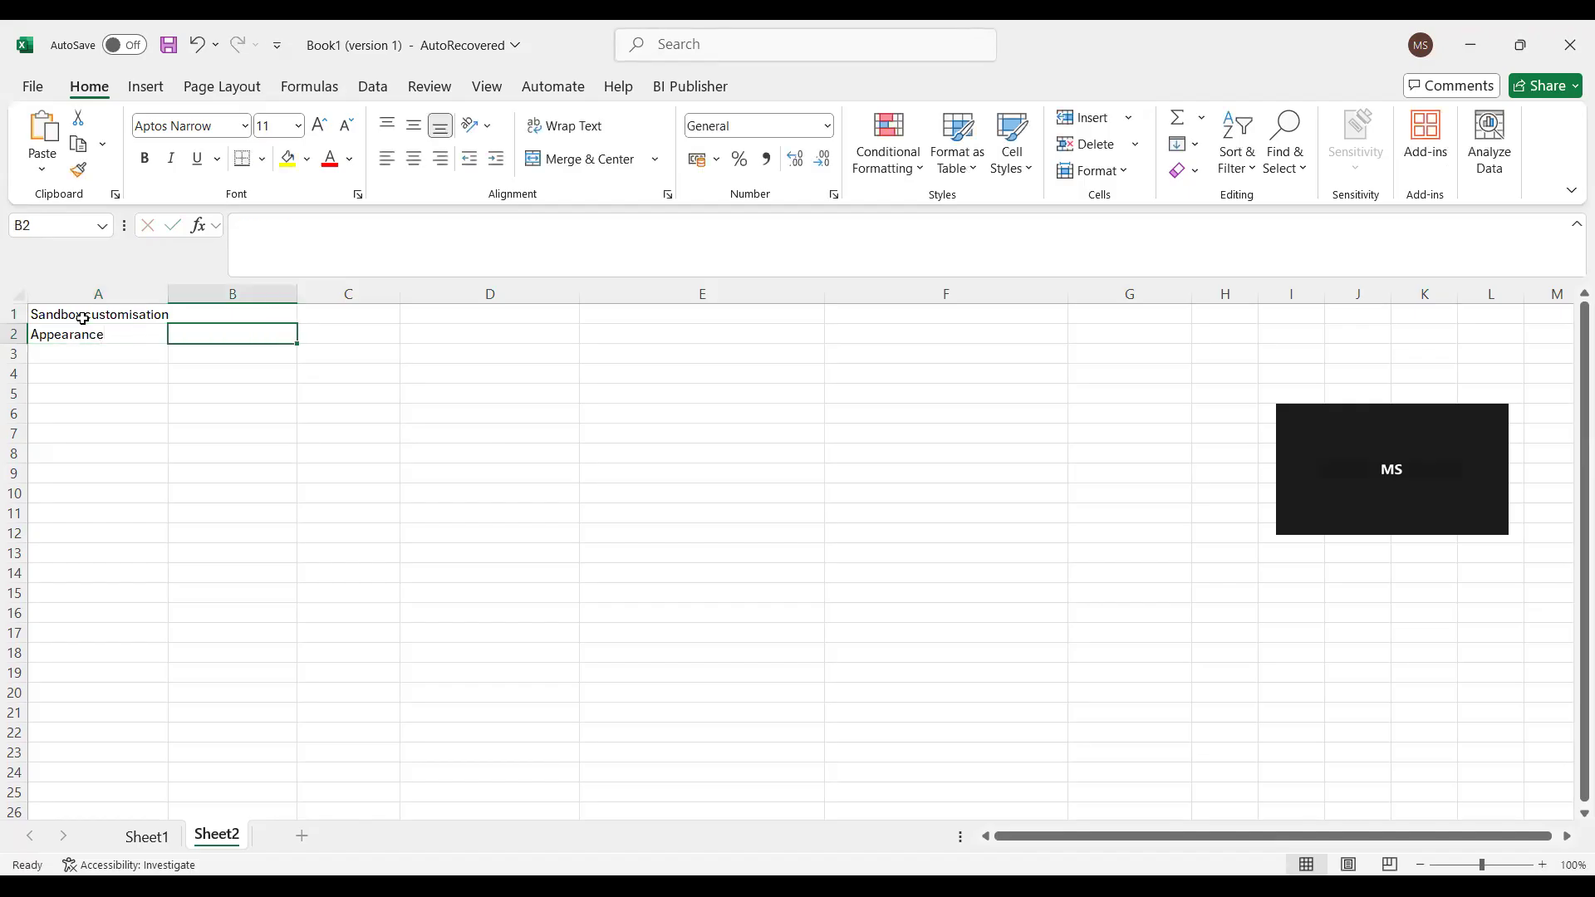
- Describe Appearance in cell B2 as "The changes on the UI color, Logo, Icon, background"
{"action": "type", "text": "The chan"}
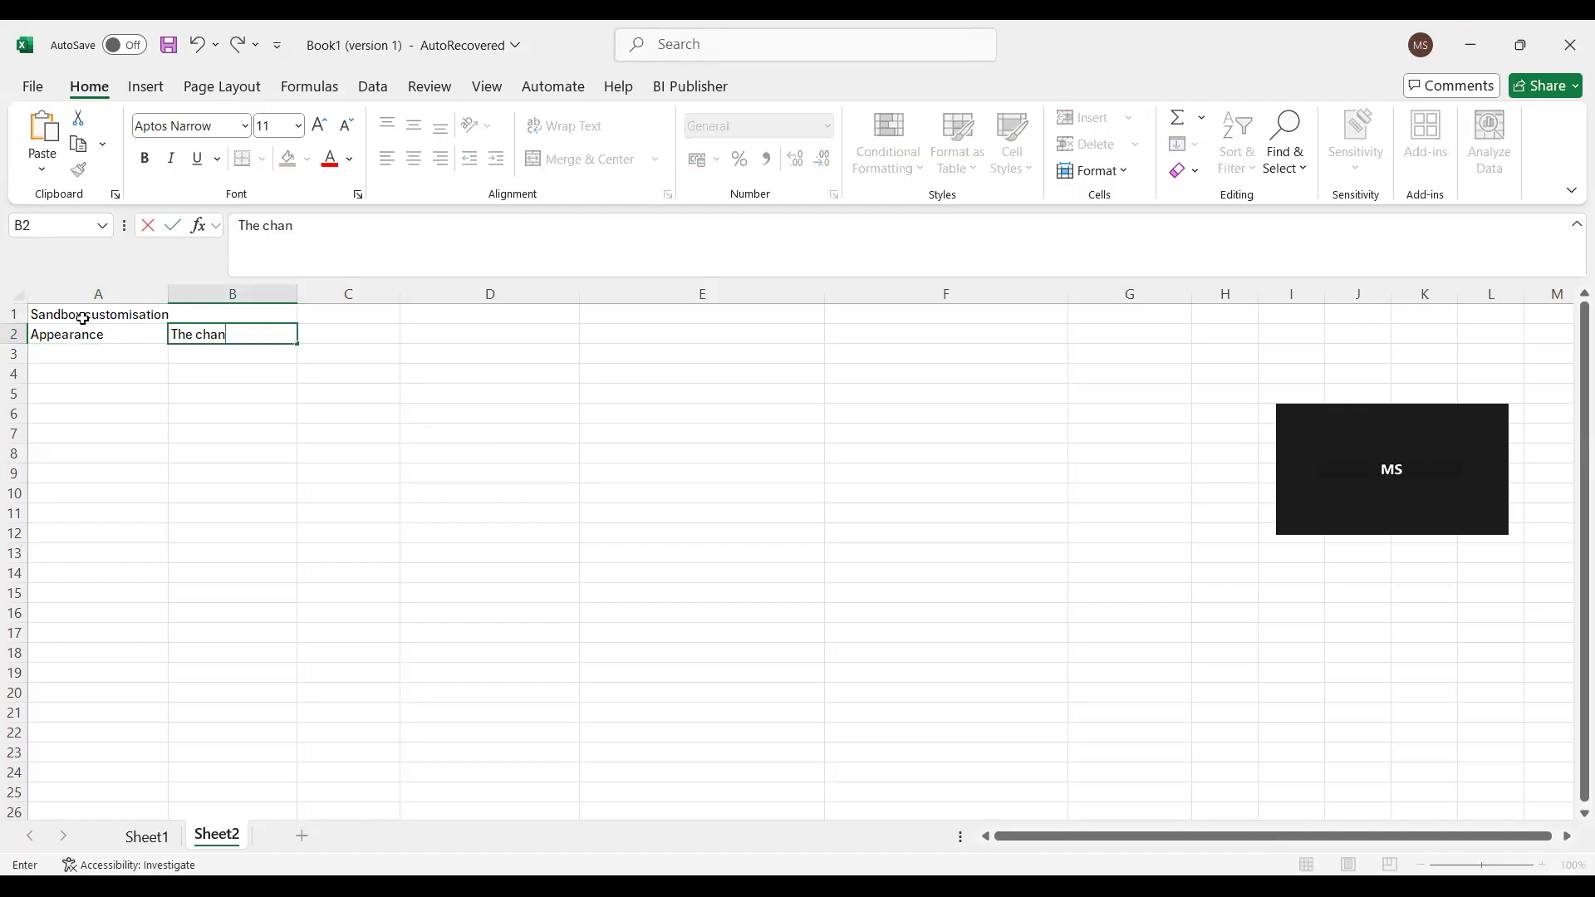
{"action": "type", "text": "ges on the UI color, Logo, Icon"}
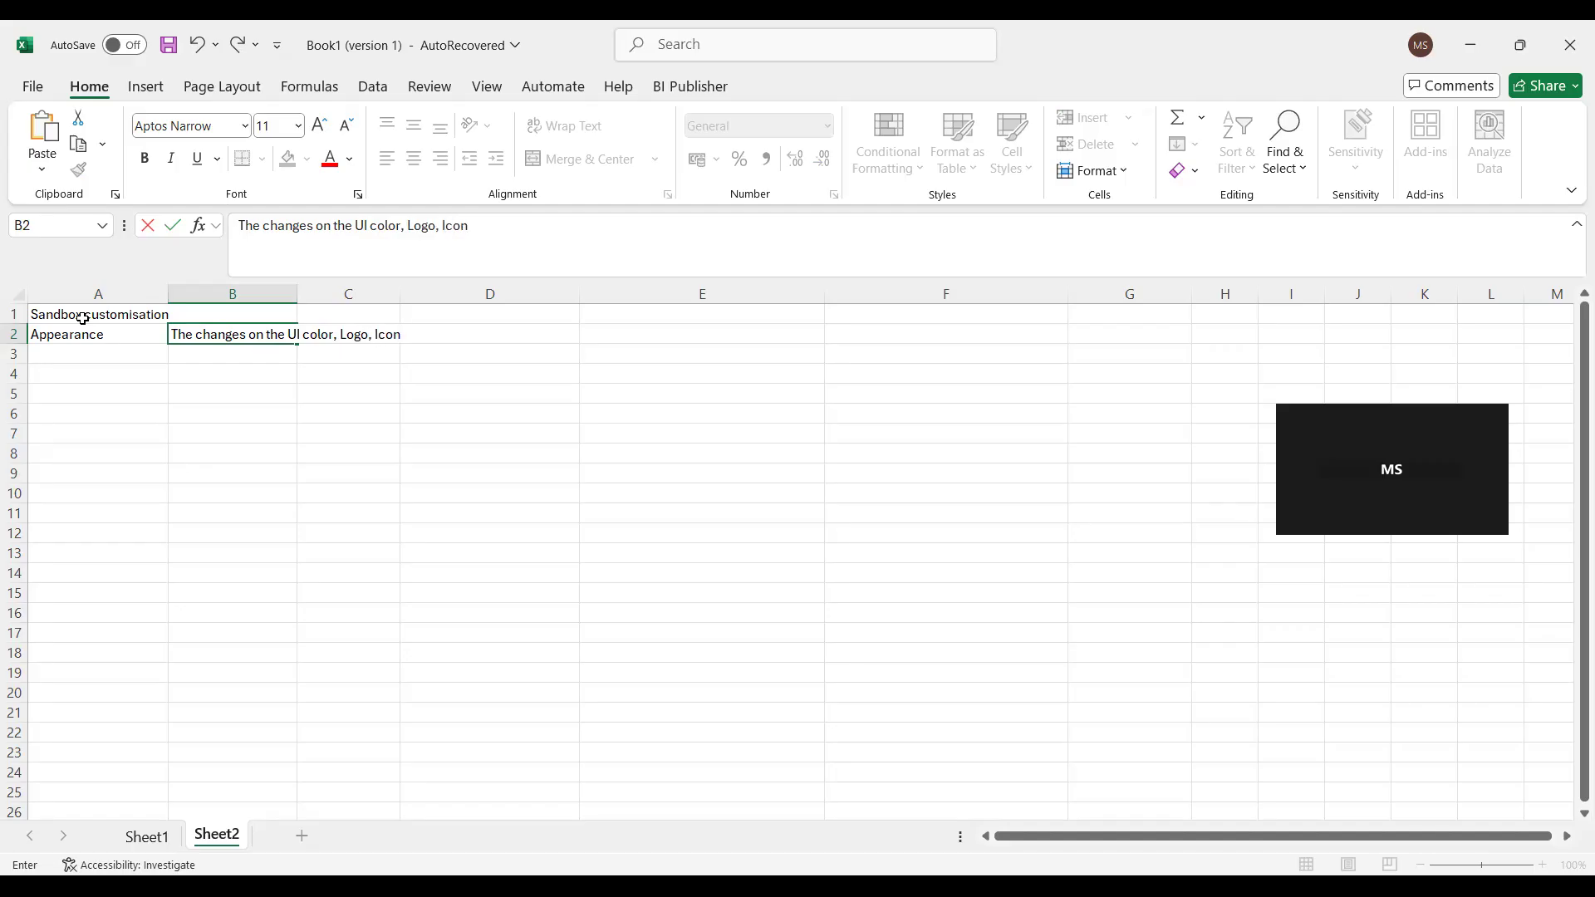
{"action": "type", "text": ", backgruo"}
{"action": "type", "text": "=="}
{"action": "key", "text": "BackSpace"}
{"action": "key", "text": "BackSpace"}
{"action": "key", "text": "BackSpace"}
{"action": "type", "text": "ound"}
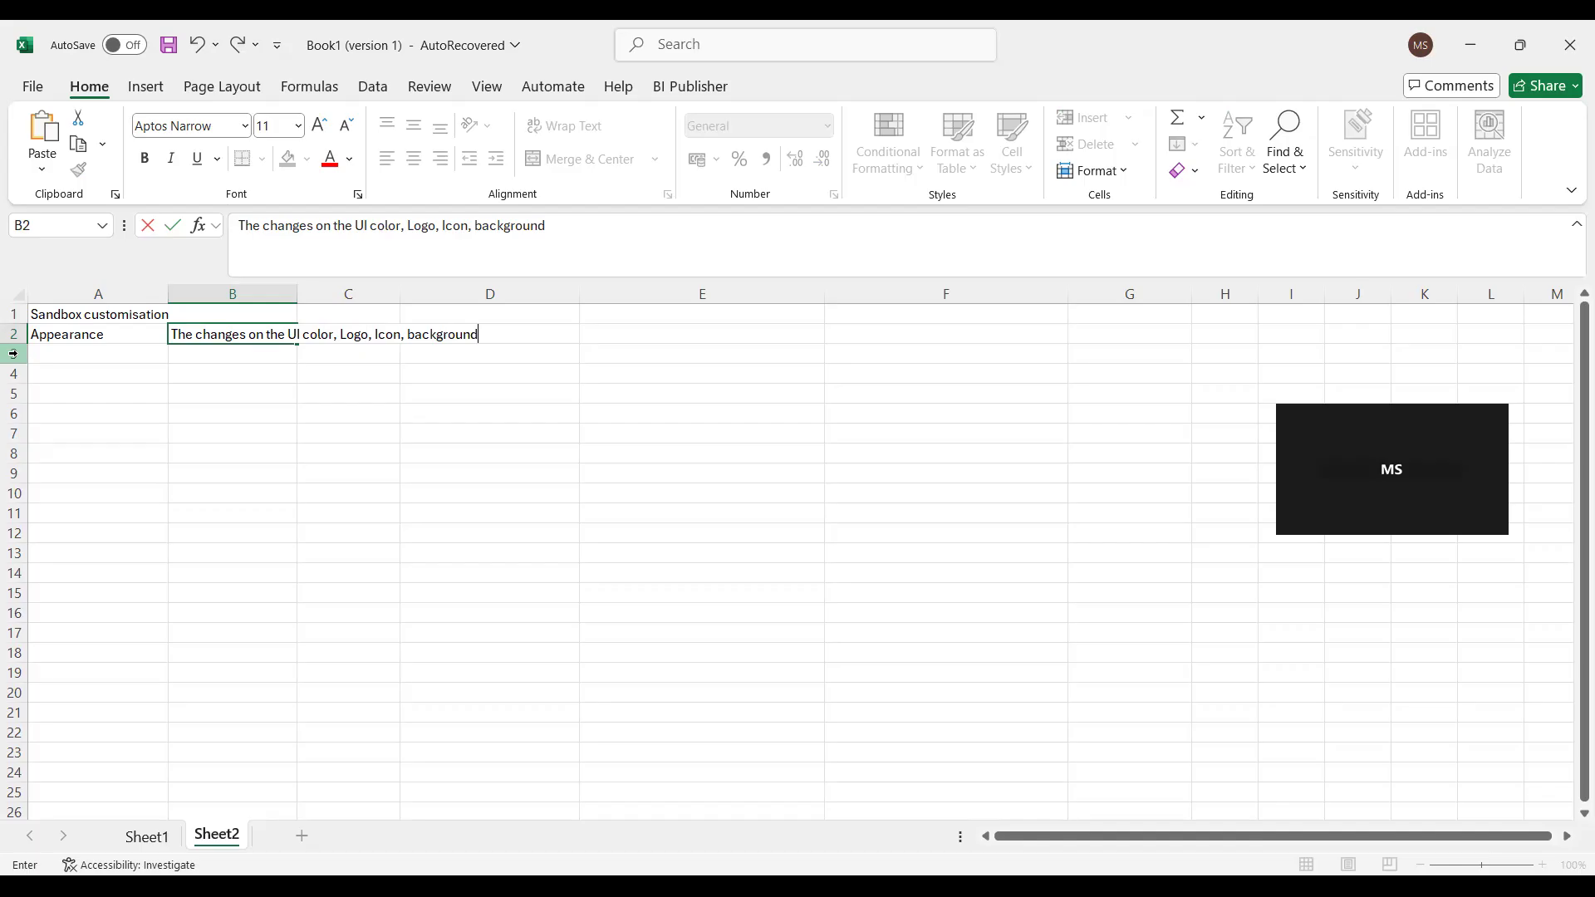
- Enter "User Interface text" in cell A3 as the next sandbox customisation item
{"action": "left_click", "coordinate": [107, 353]}
{"action": "type", "text": "User"}
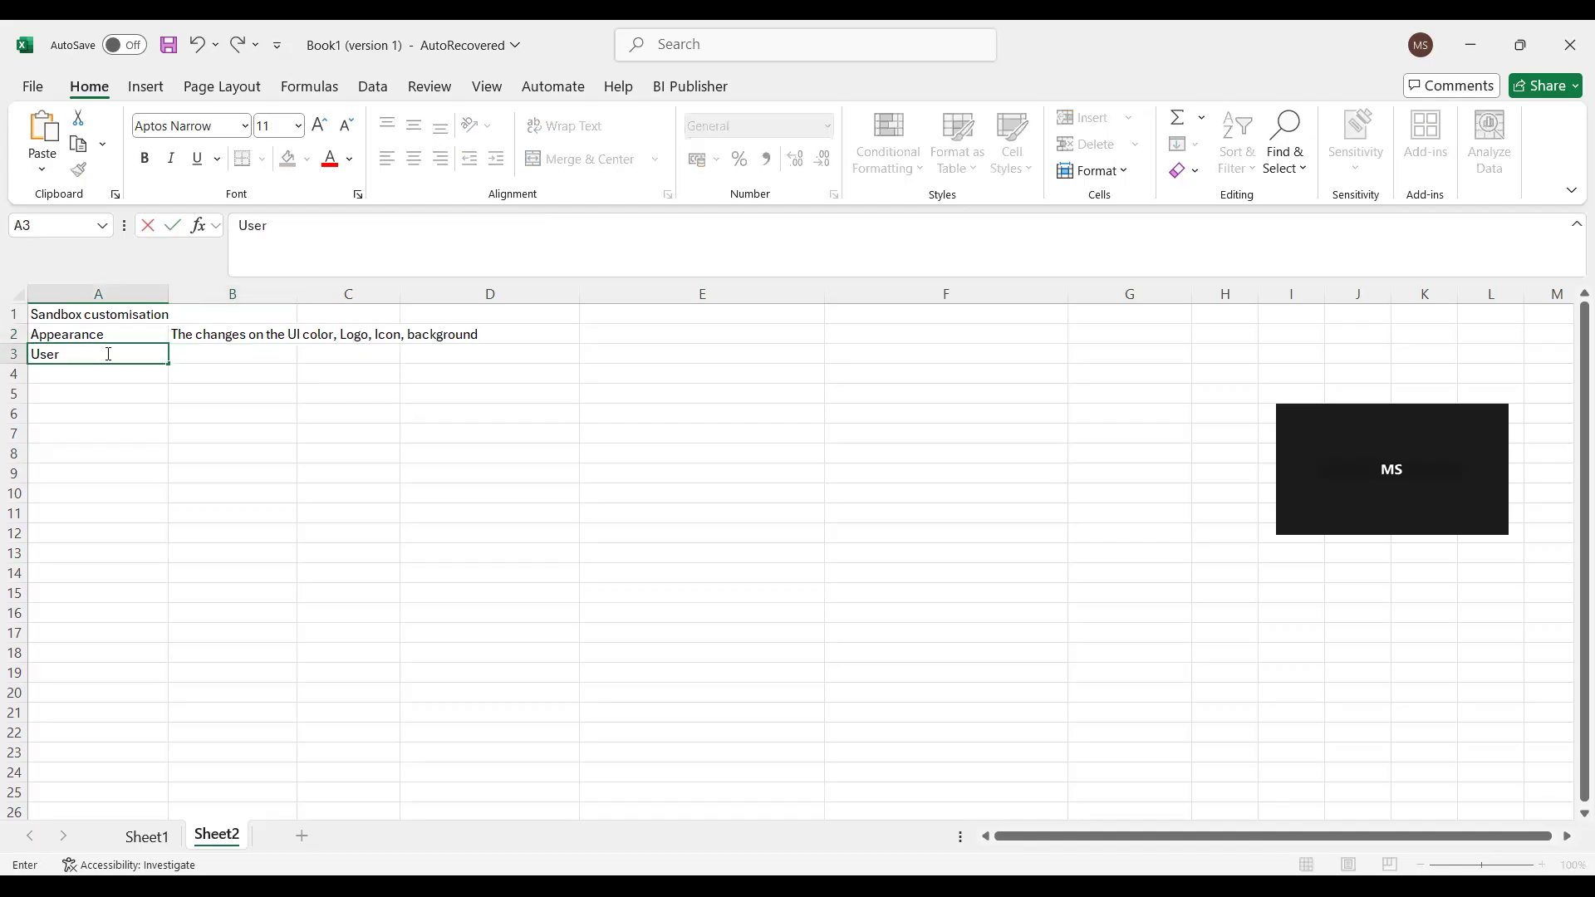
{"action": "type", "text": " Interface text"}
{"action": "key", "text": "Tab"}
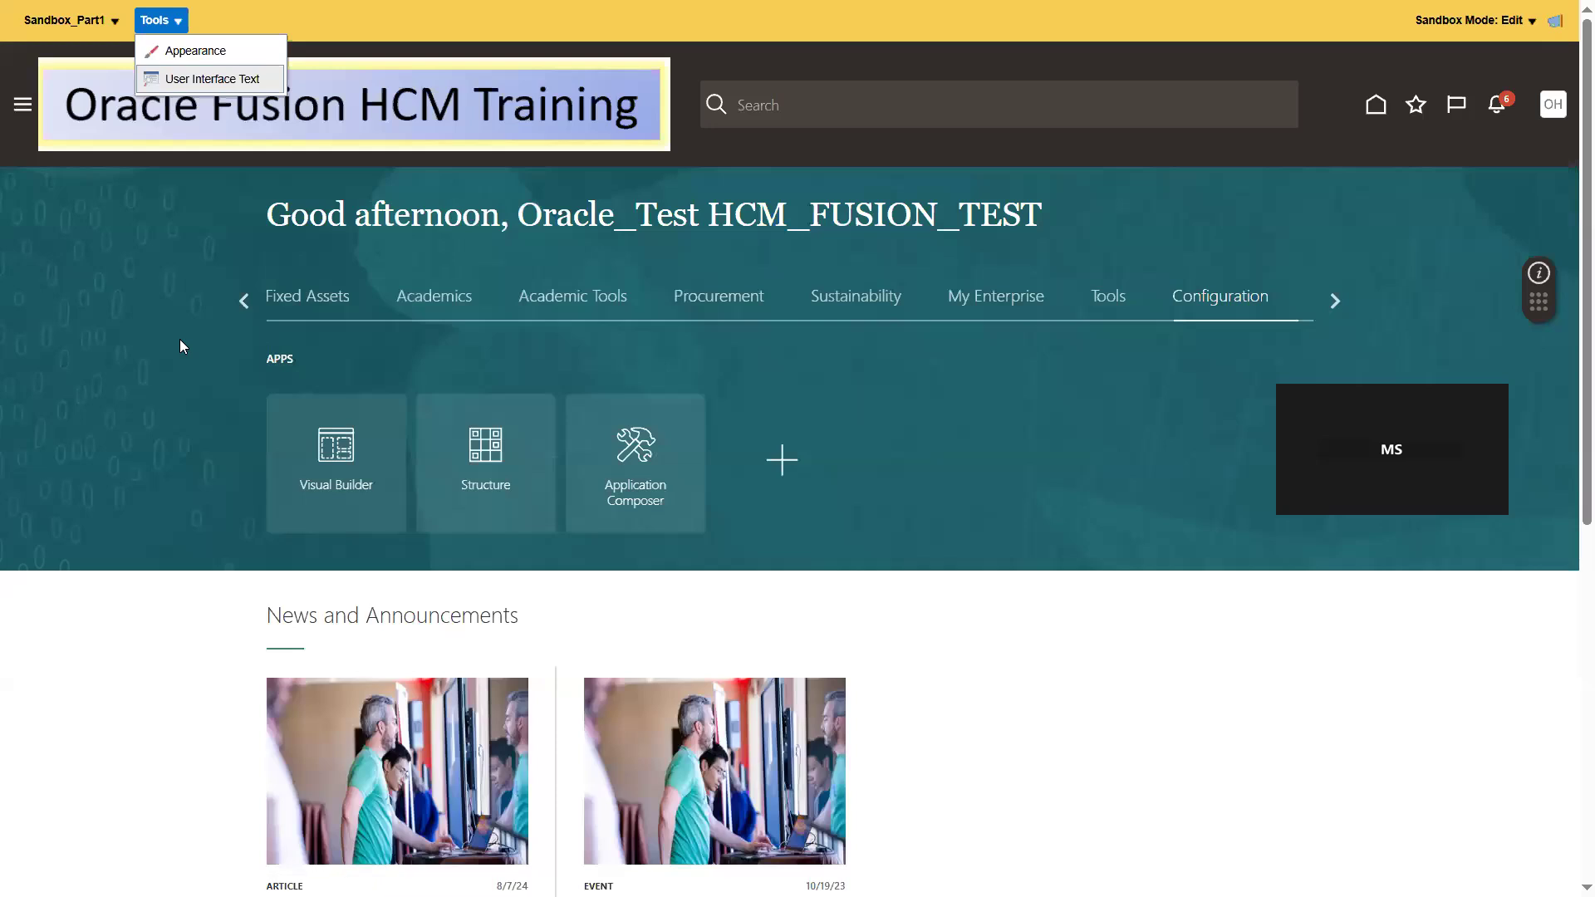
{"action": "left_click", "coordinate": [179, 346]}
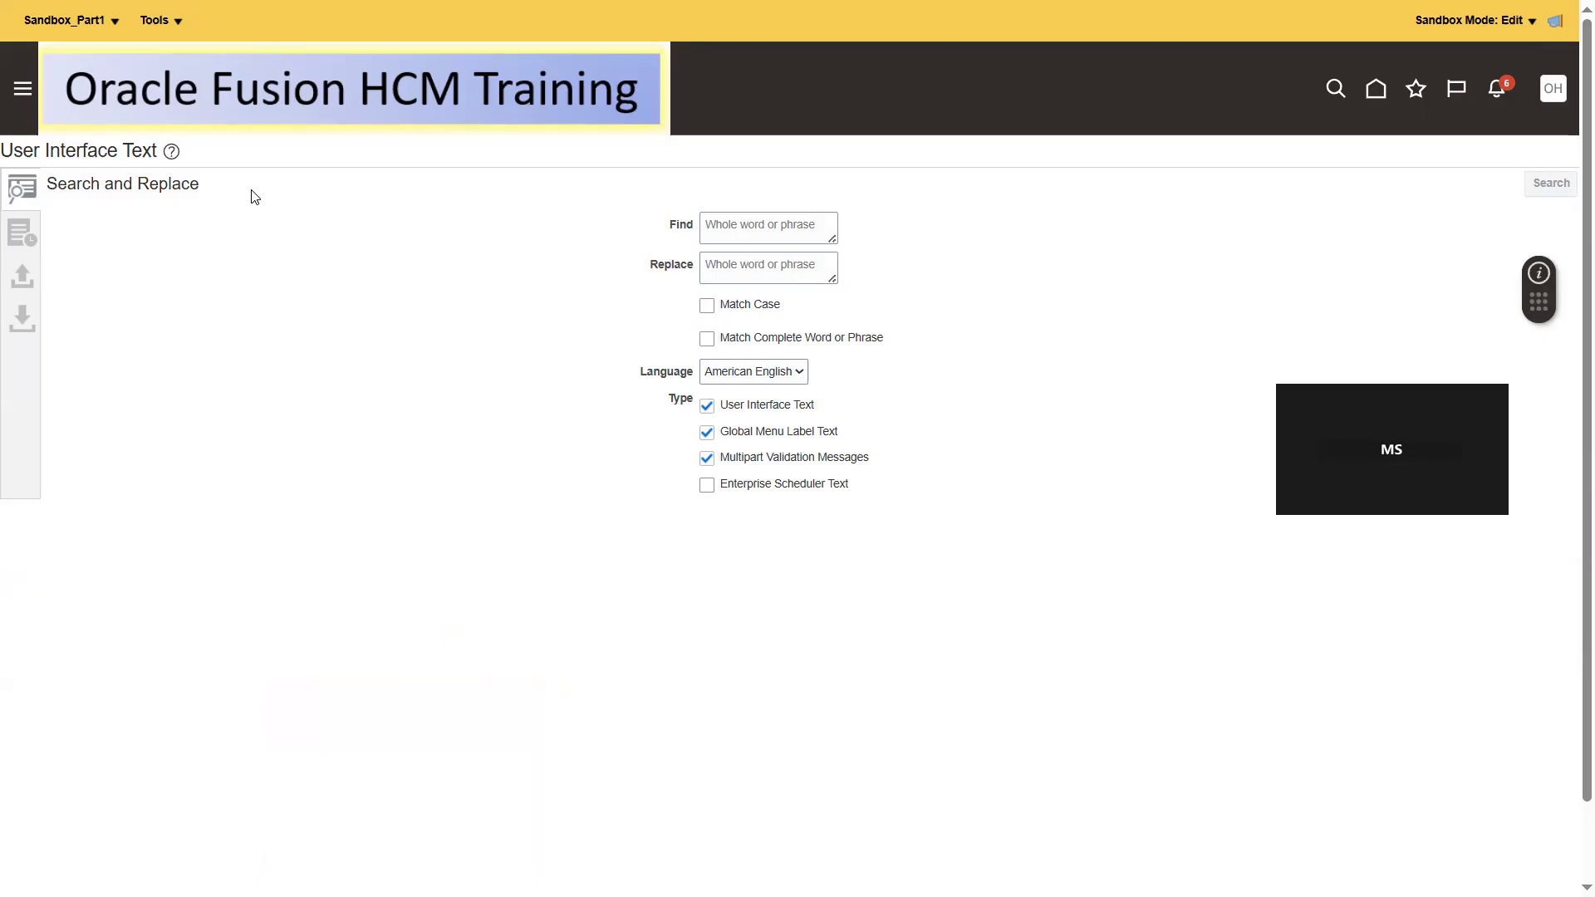
{"action": "left_click", "coordinate": [161, 21]}
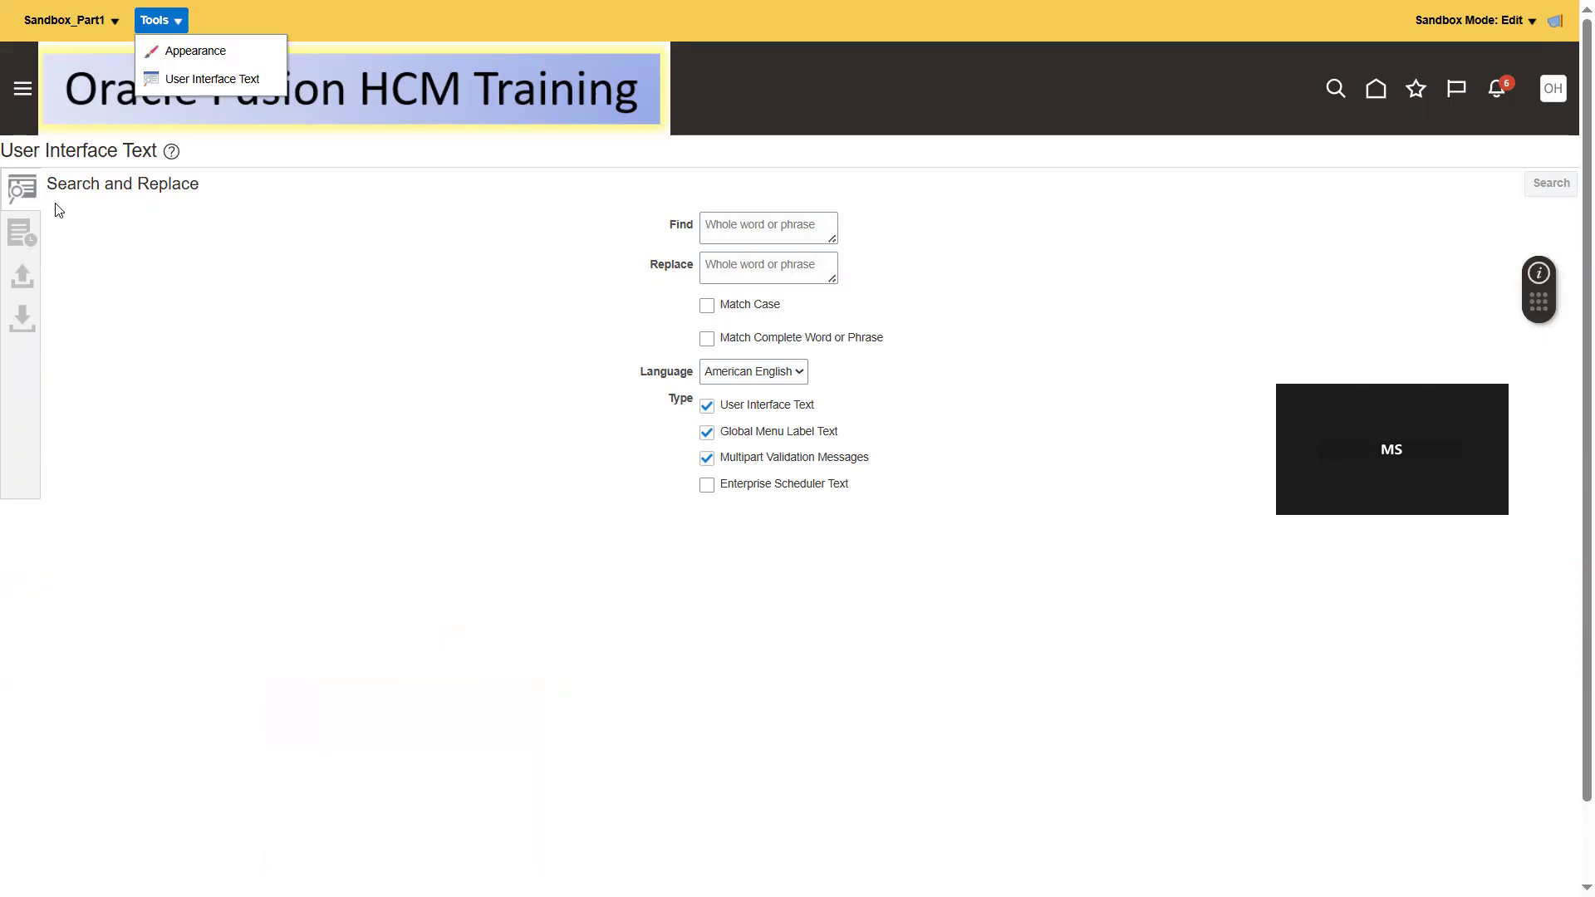
{"action": "left_click", "coordinate": [815, 263]}
{"action": "left_click", "coordinate": [786, 233]}
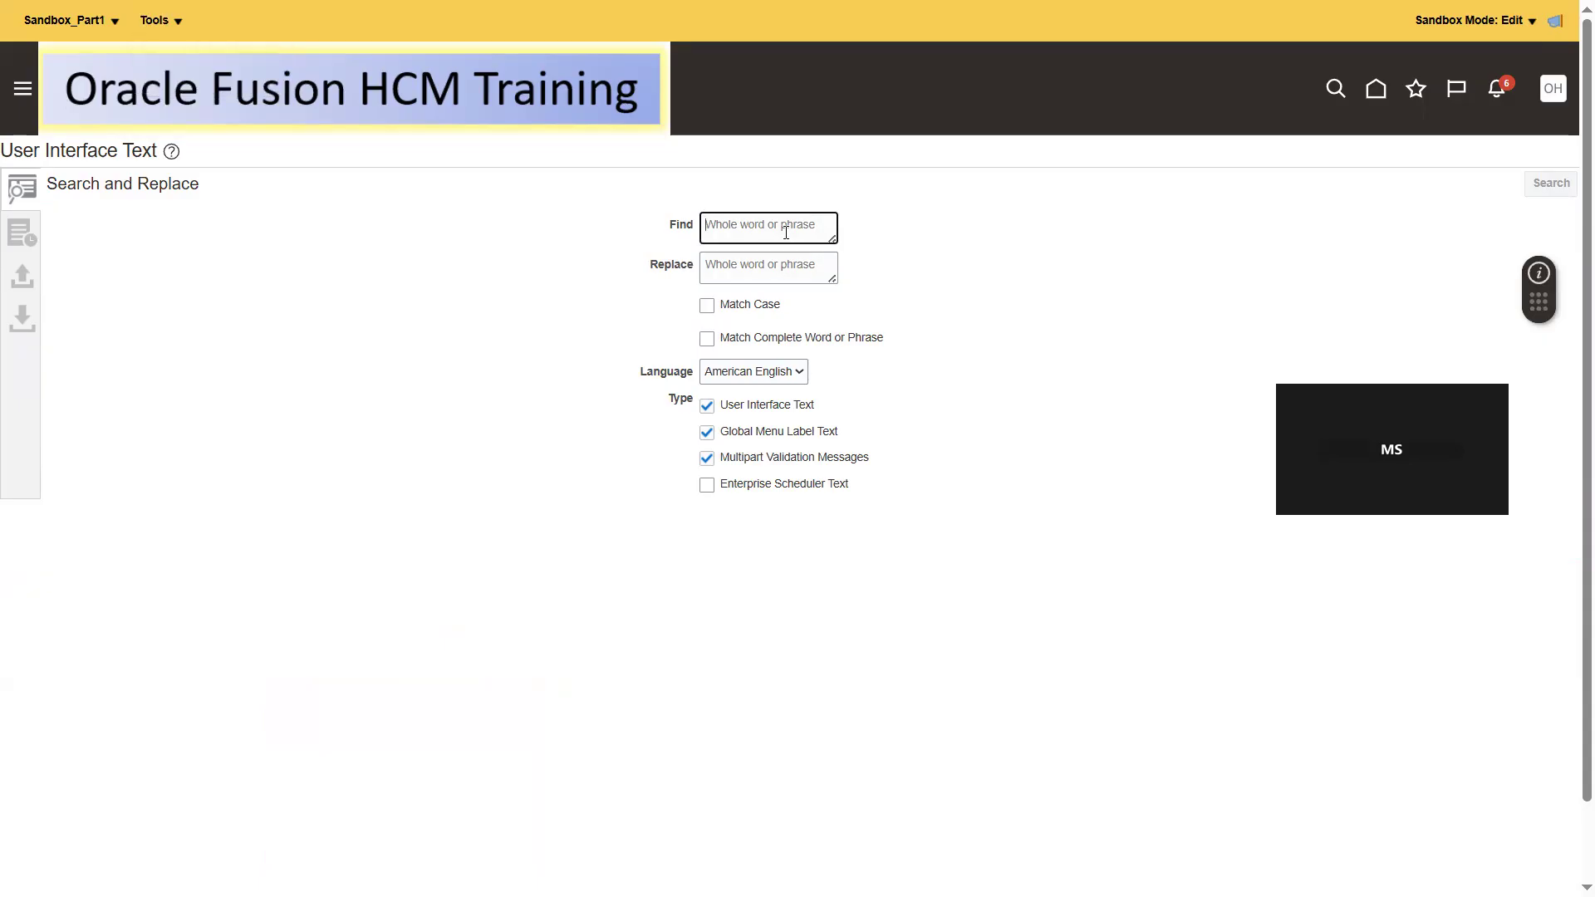
{"action": "left_click", "coordinate": [747, 278]}
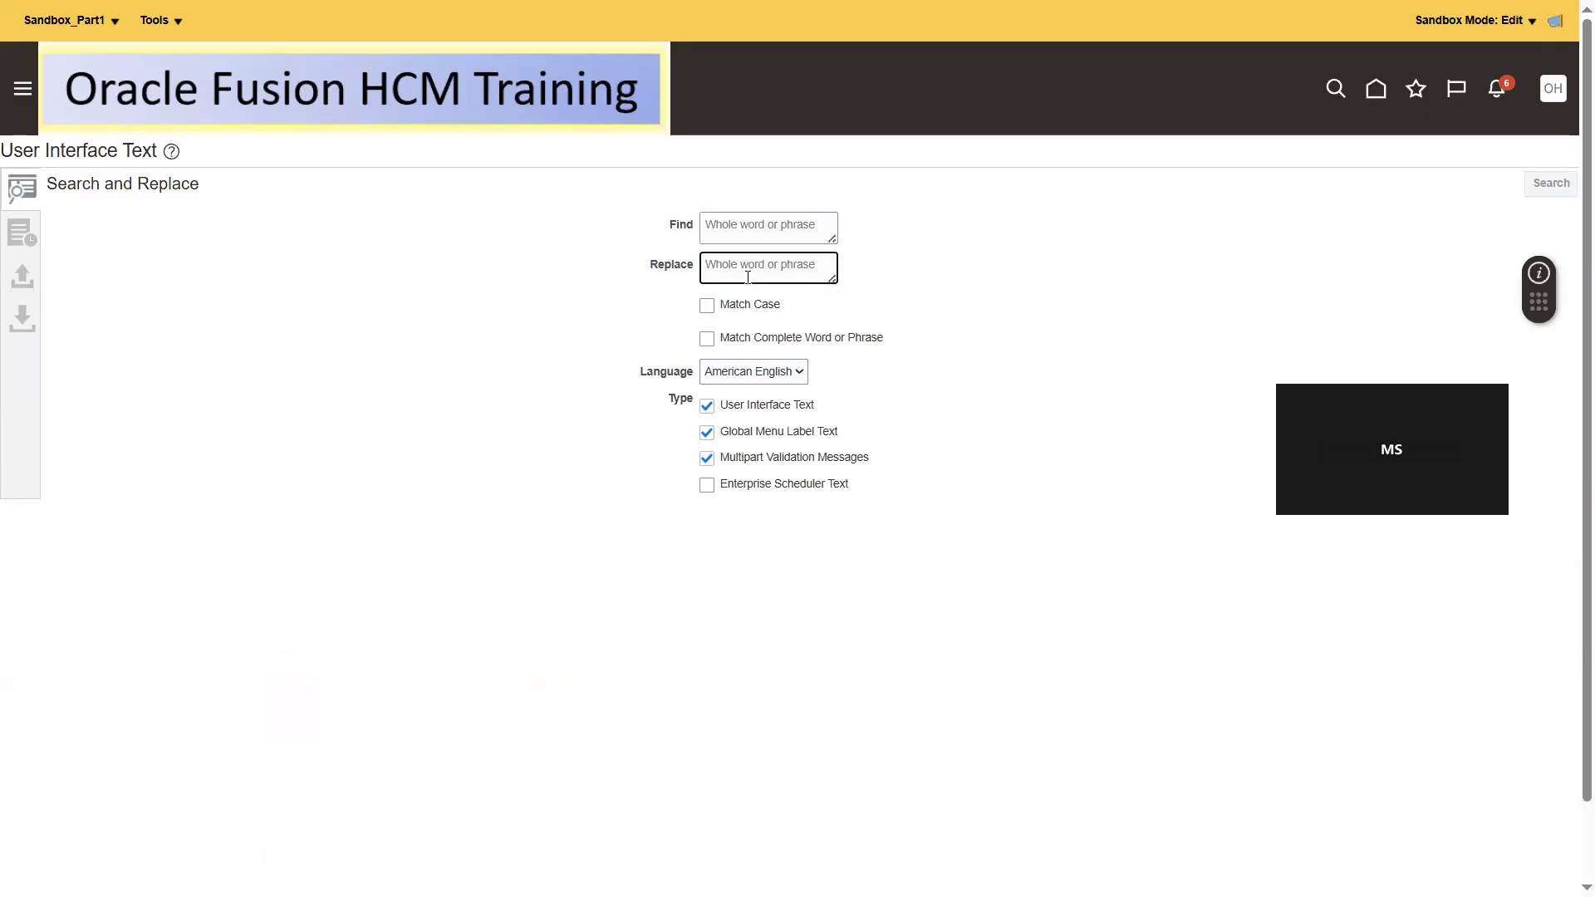
- Go to the Oracle Fusion home page, look through its navigation groups and view the apps under Sustainability
{"action": "left_click", "coordinate": [1379, 91]}
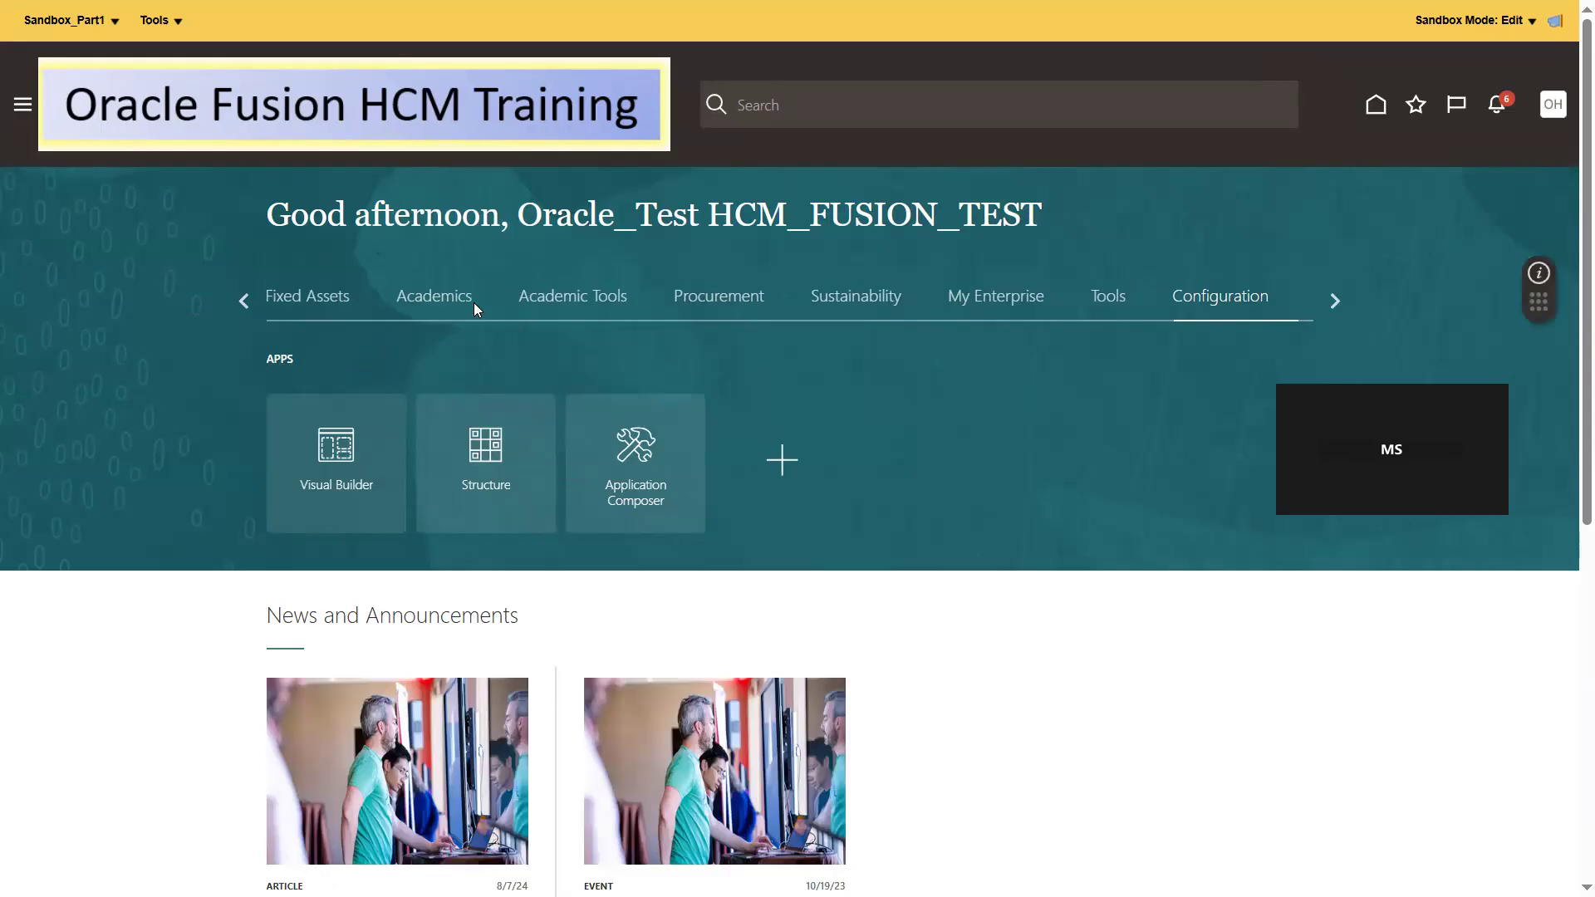
{"action": "left_click", "coordinate": [239, 301]}
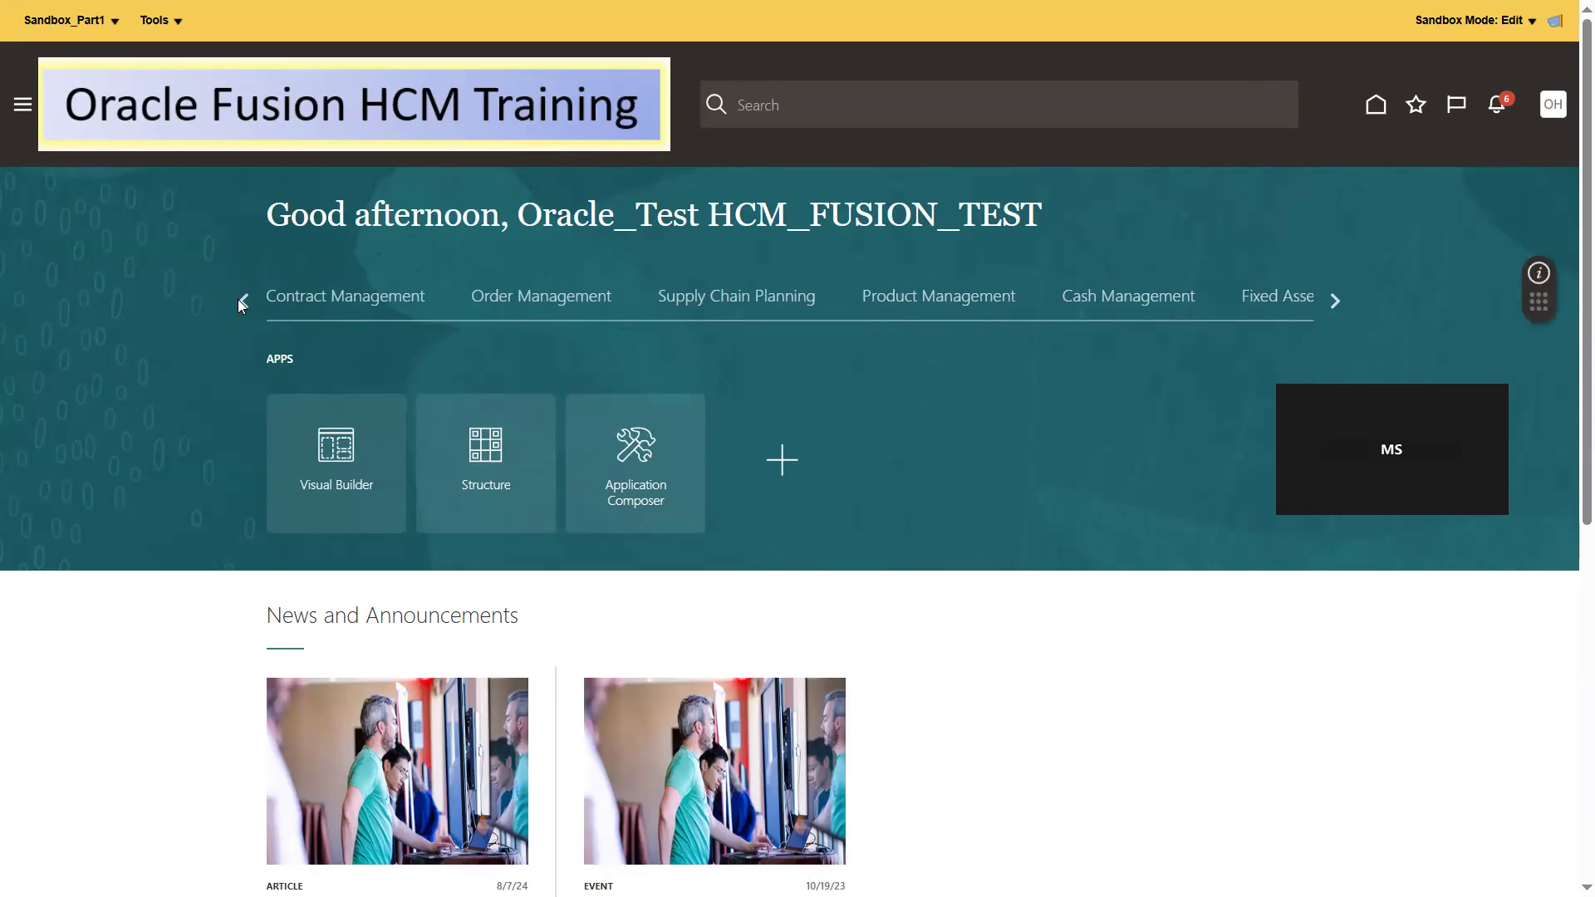
{"action": "left_click", "coordinate": [239, 300]}
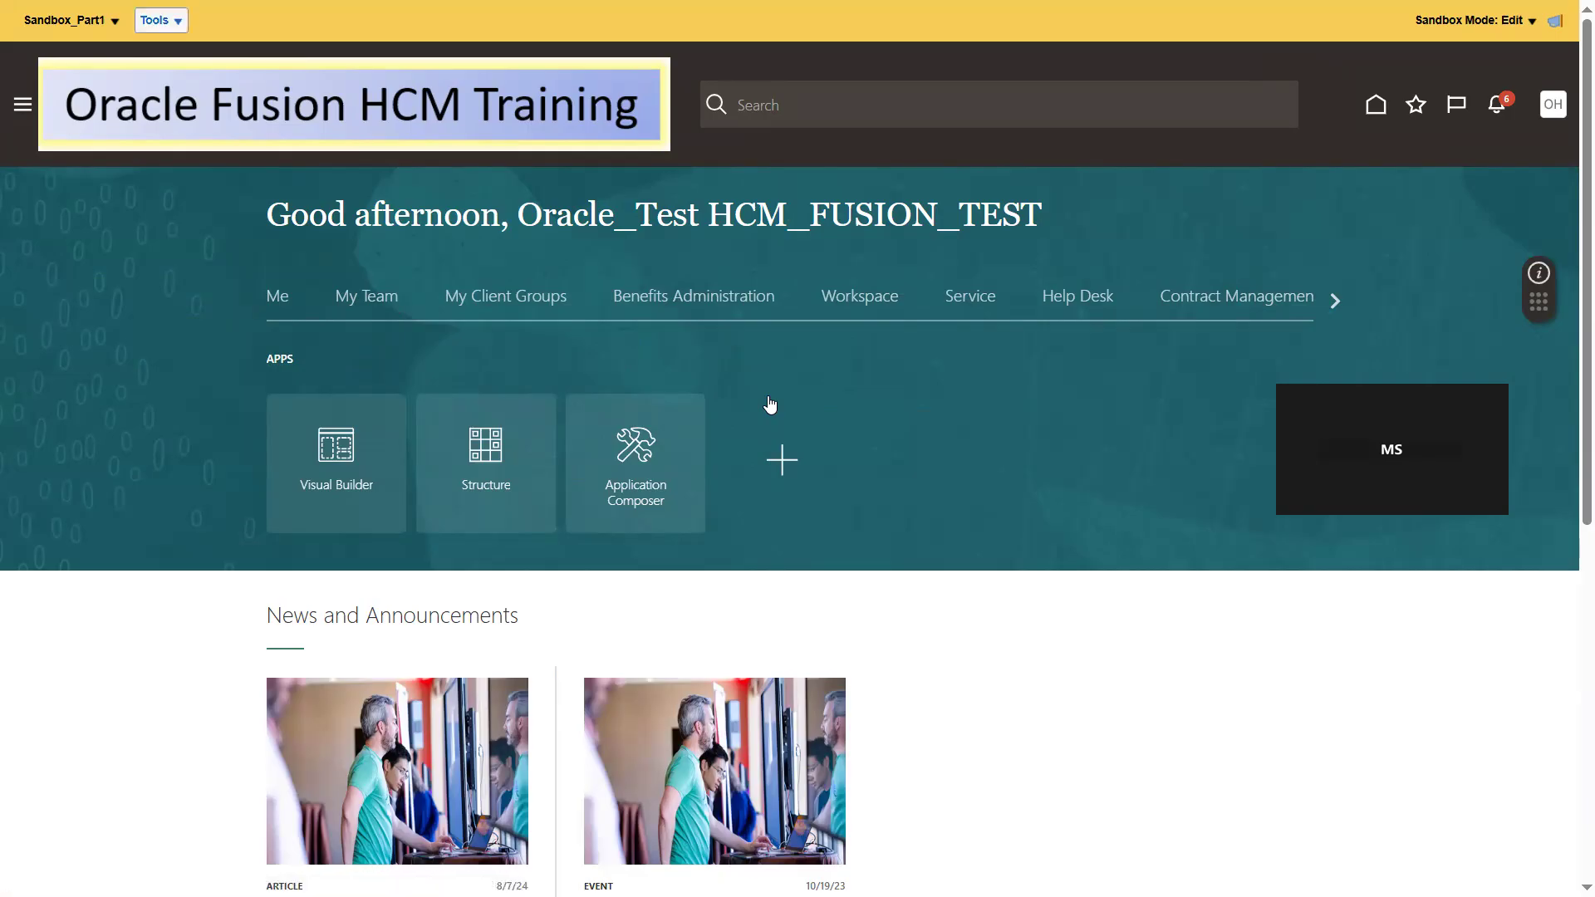
{"action": "left_click", "coordinate": [161, 20]}
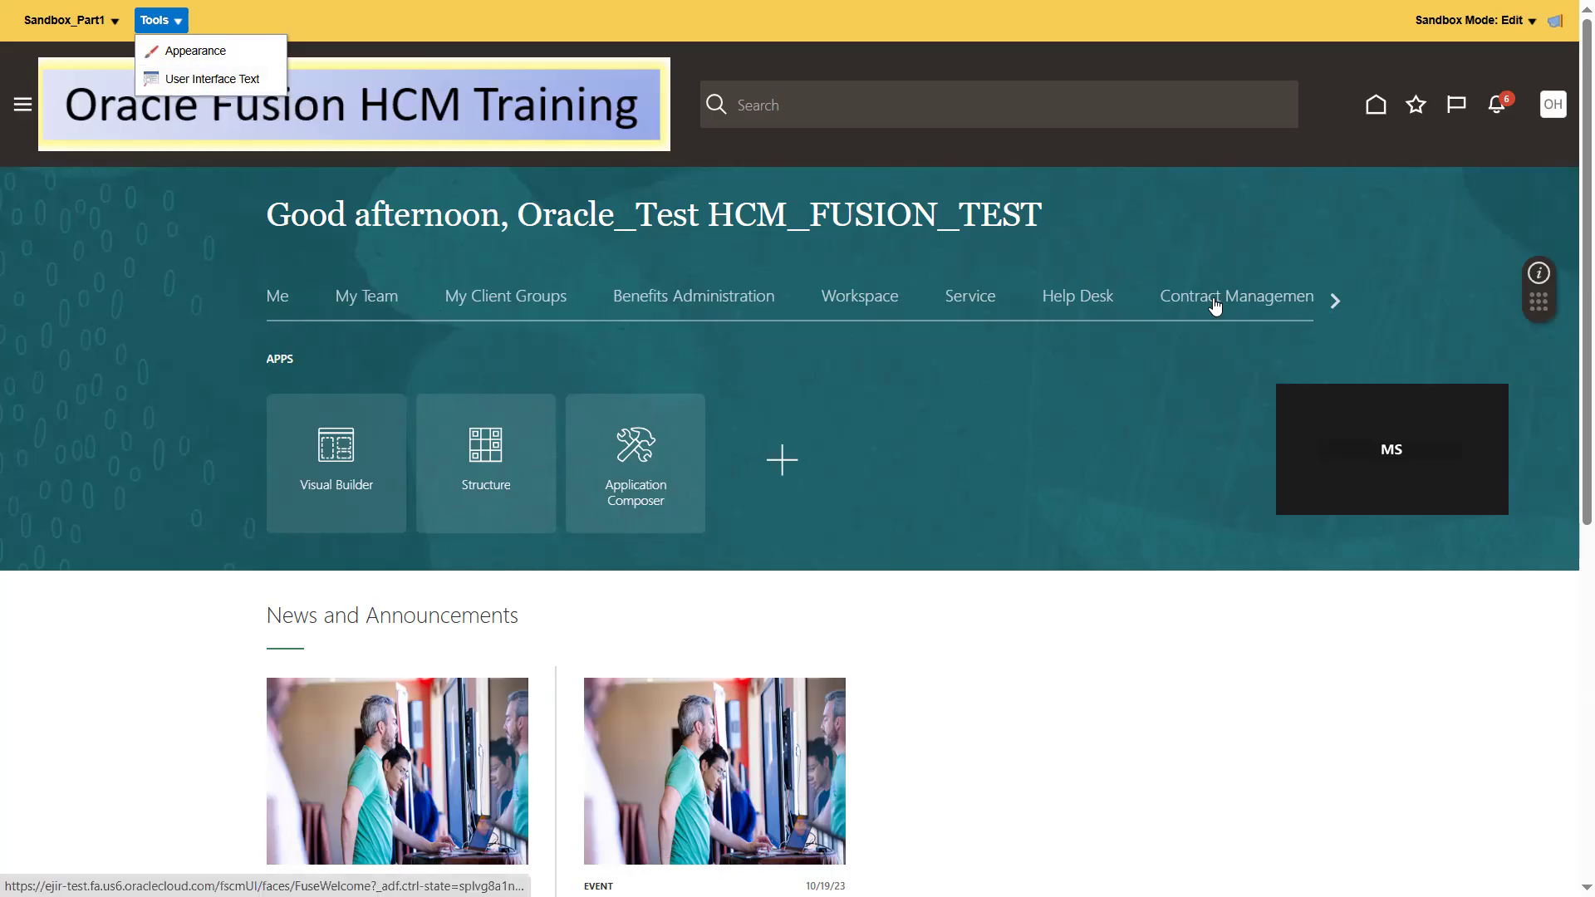
{"action": "left_click", "coordinate": [875, 301]}
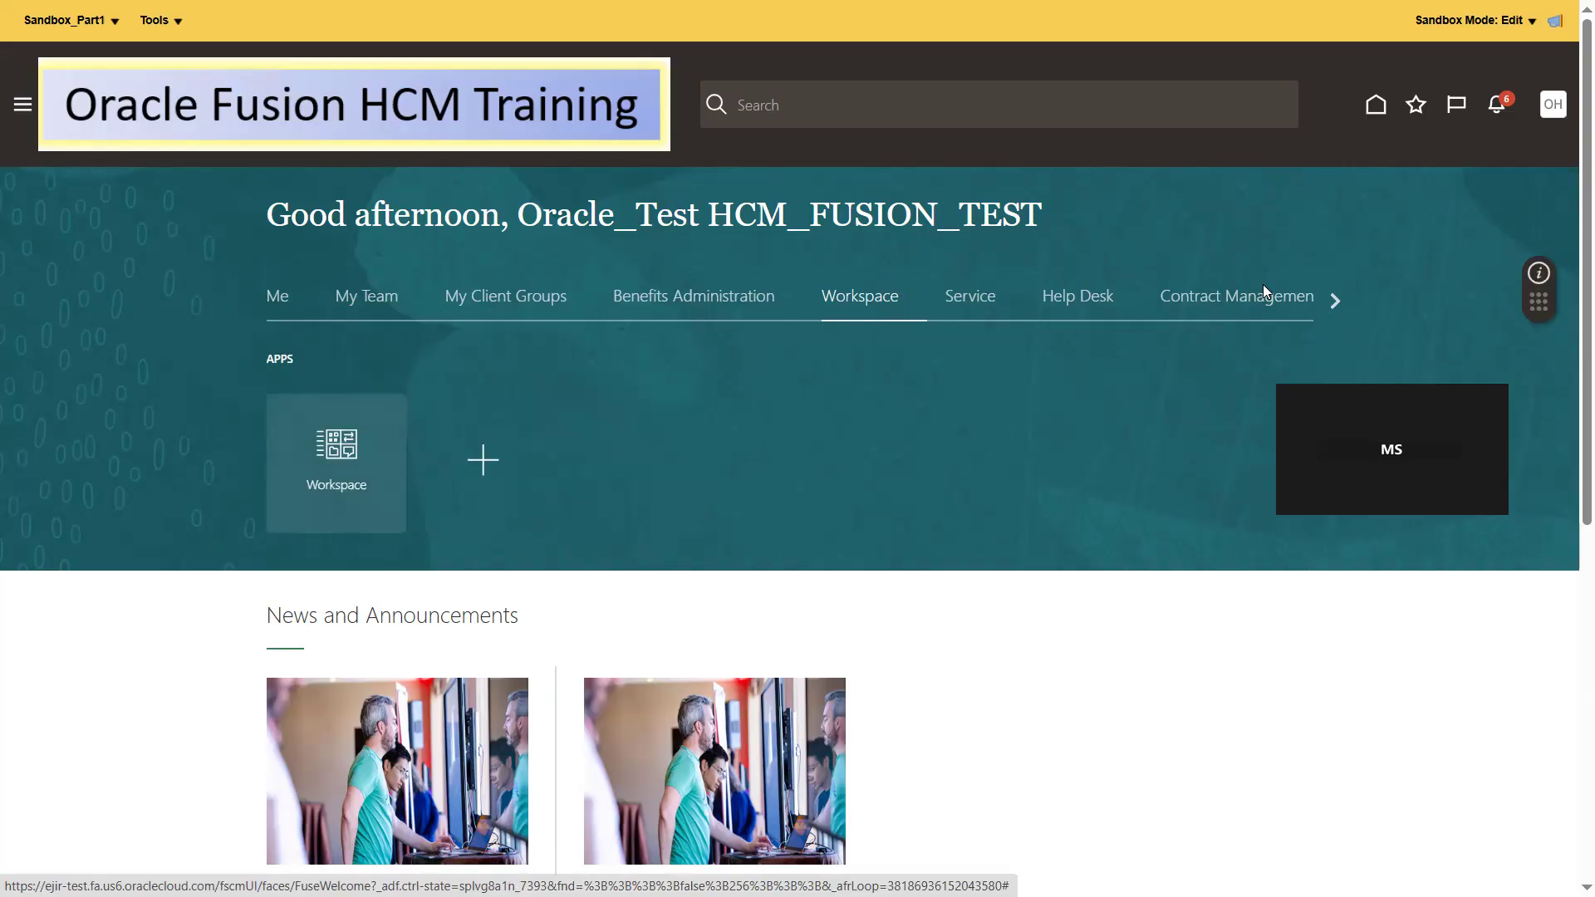
{"action": "left_click", "coordinate": [1334, 301]}
{"action": "left_click", "coordinate": [1334, 301]}
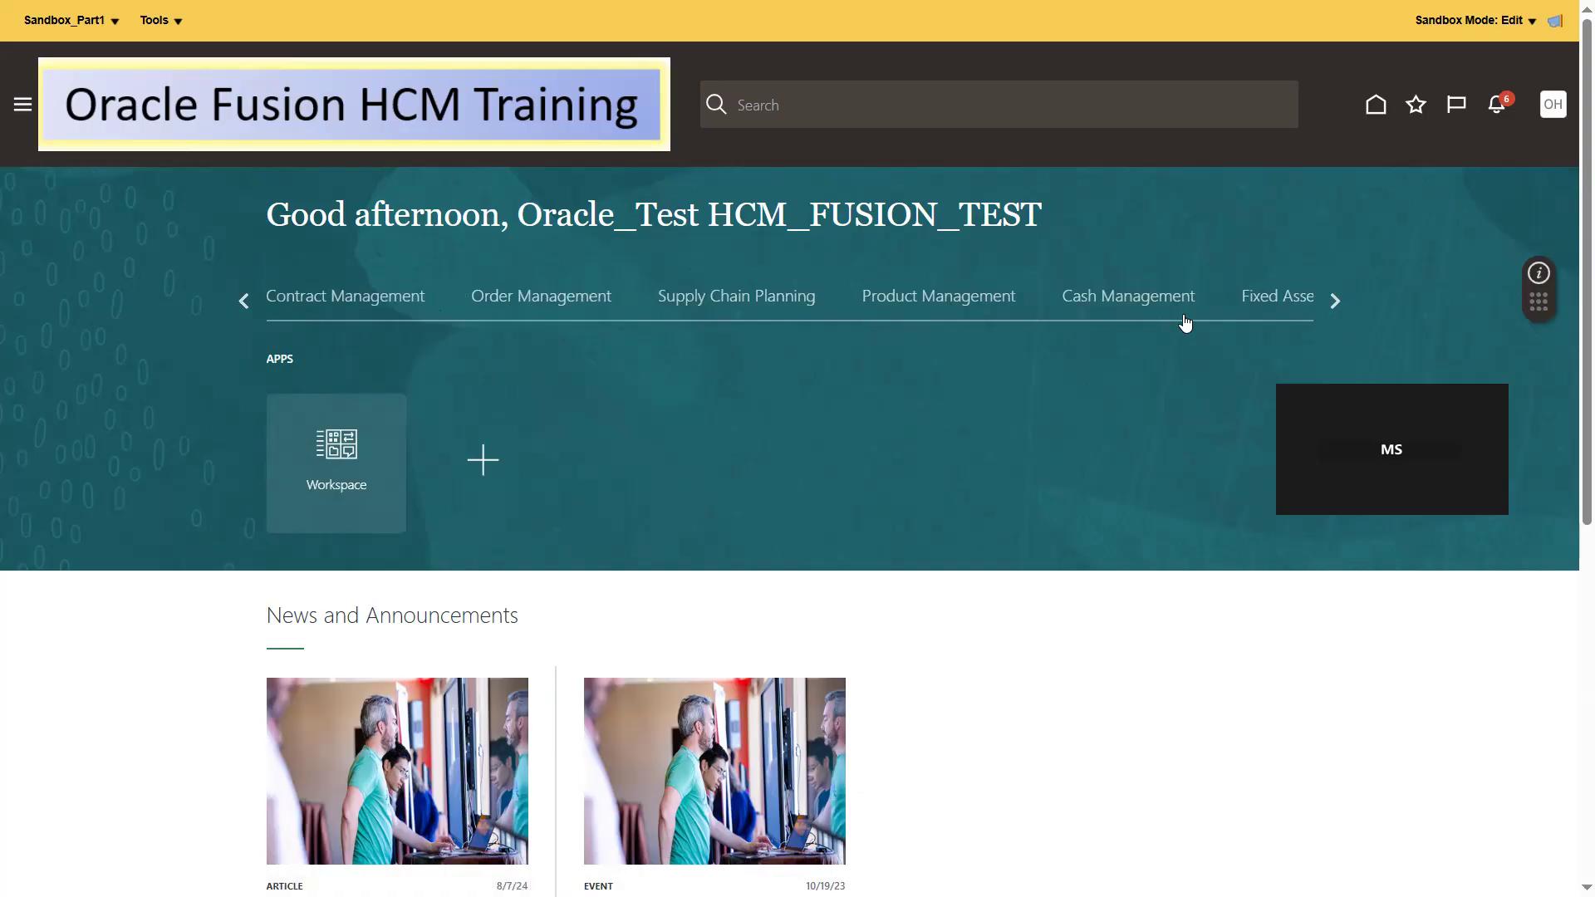
{"action": "left_click", "coordinate": [1332, 302]}
{"action": "left_click", "coordinate": [1334, 301]}
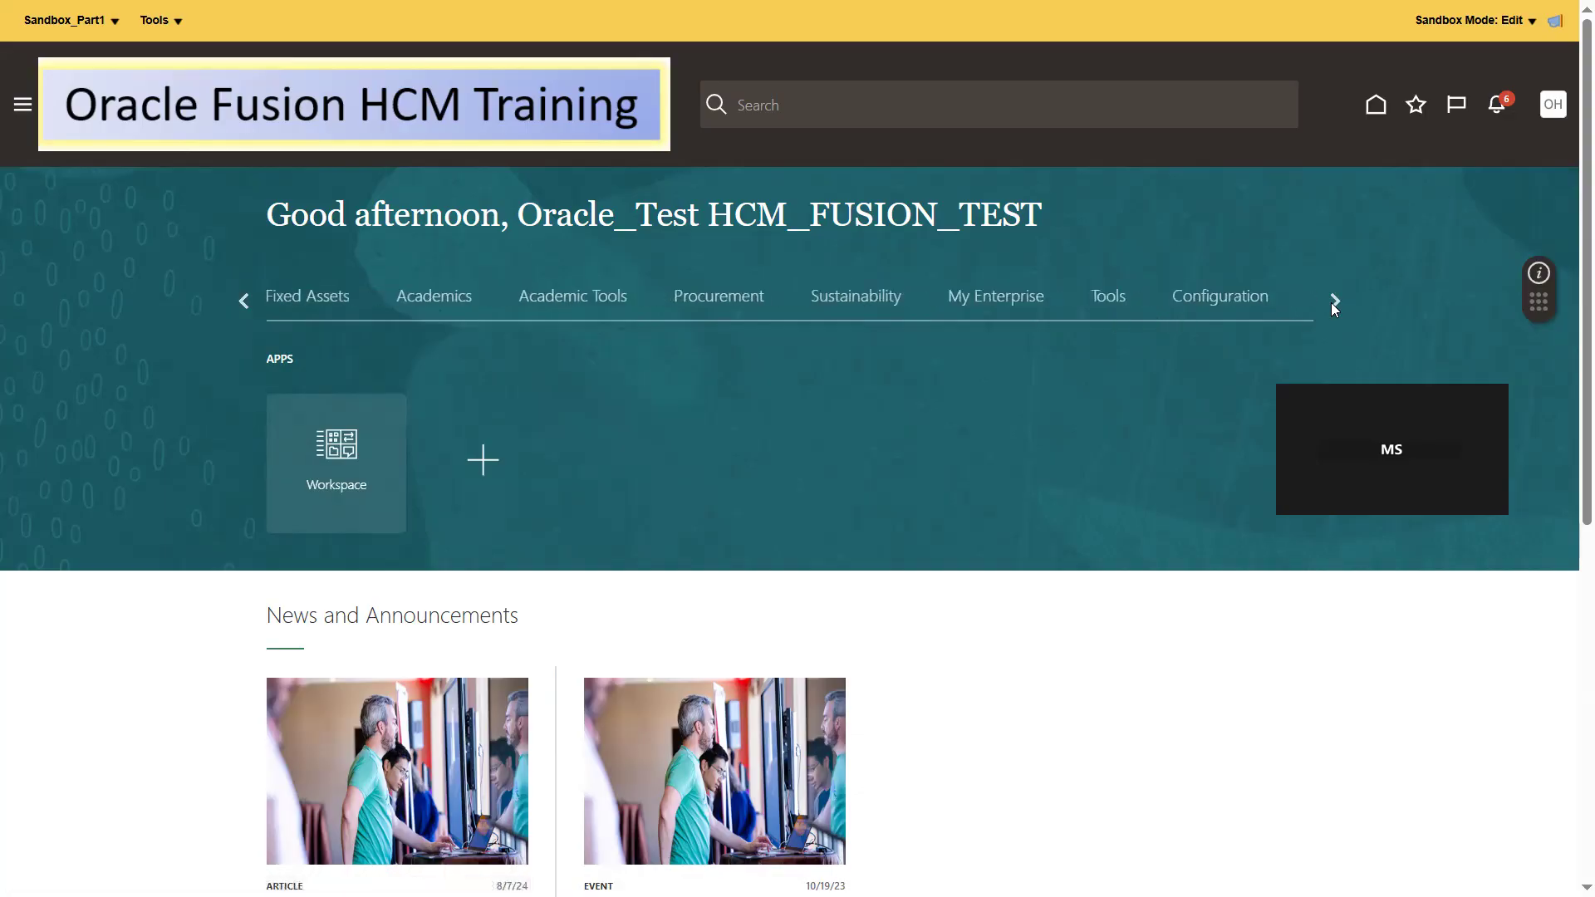
{"action": "left_click", "coordinate": [859, 297]}
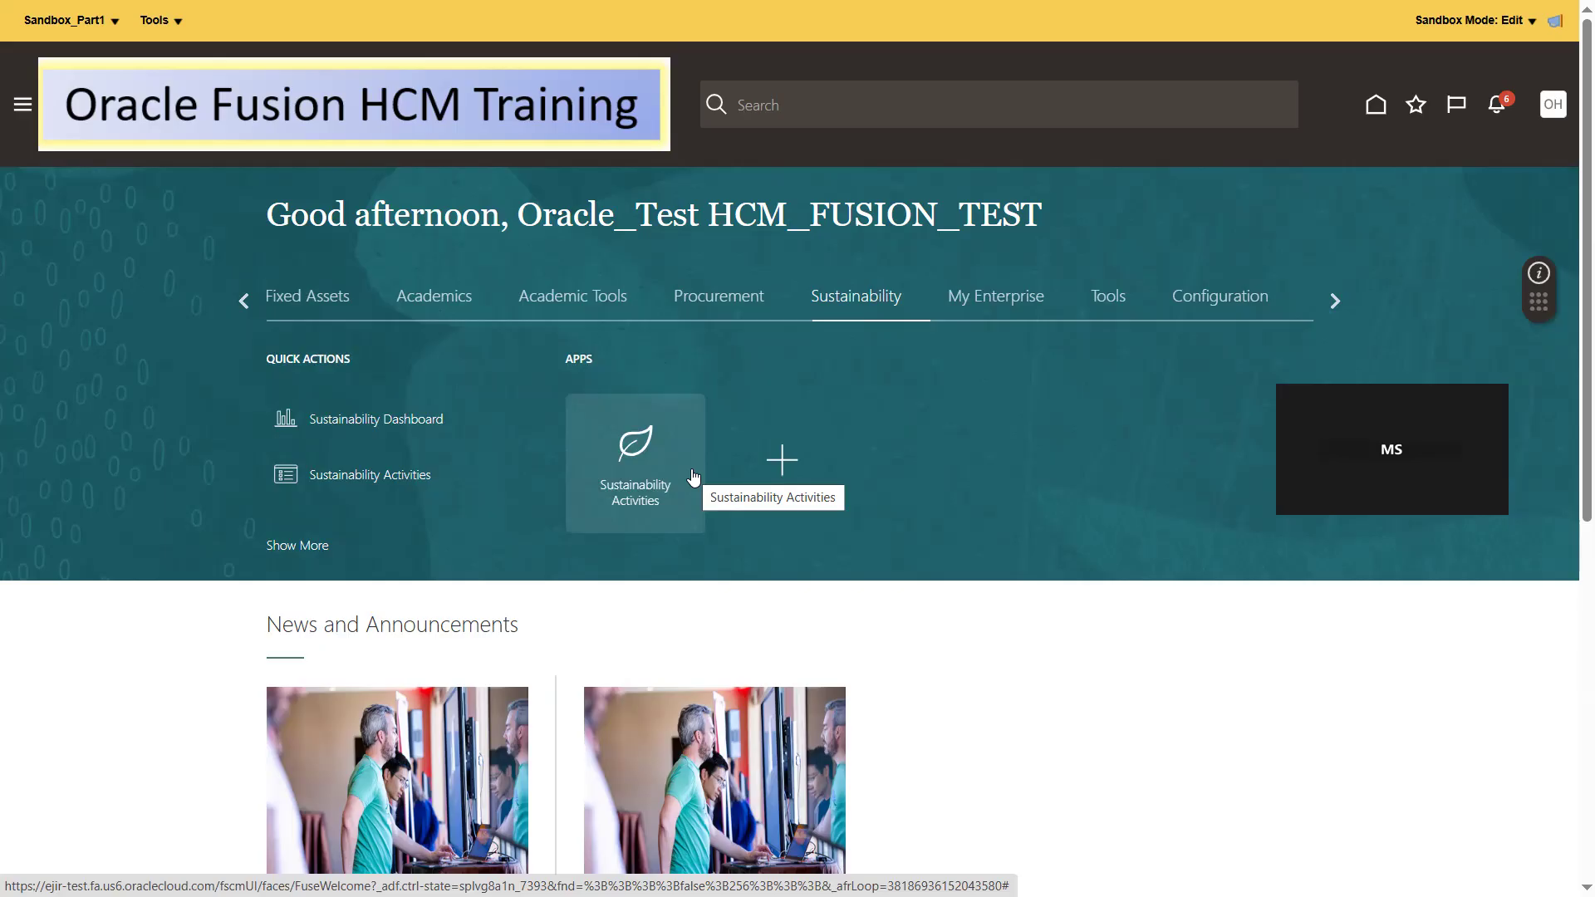
- Open the sandbox's User Interface Text tool and set the text to find to "Sustainability", correcting its spelling
{"action": "left_click", "coordinate": [161, 21]}
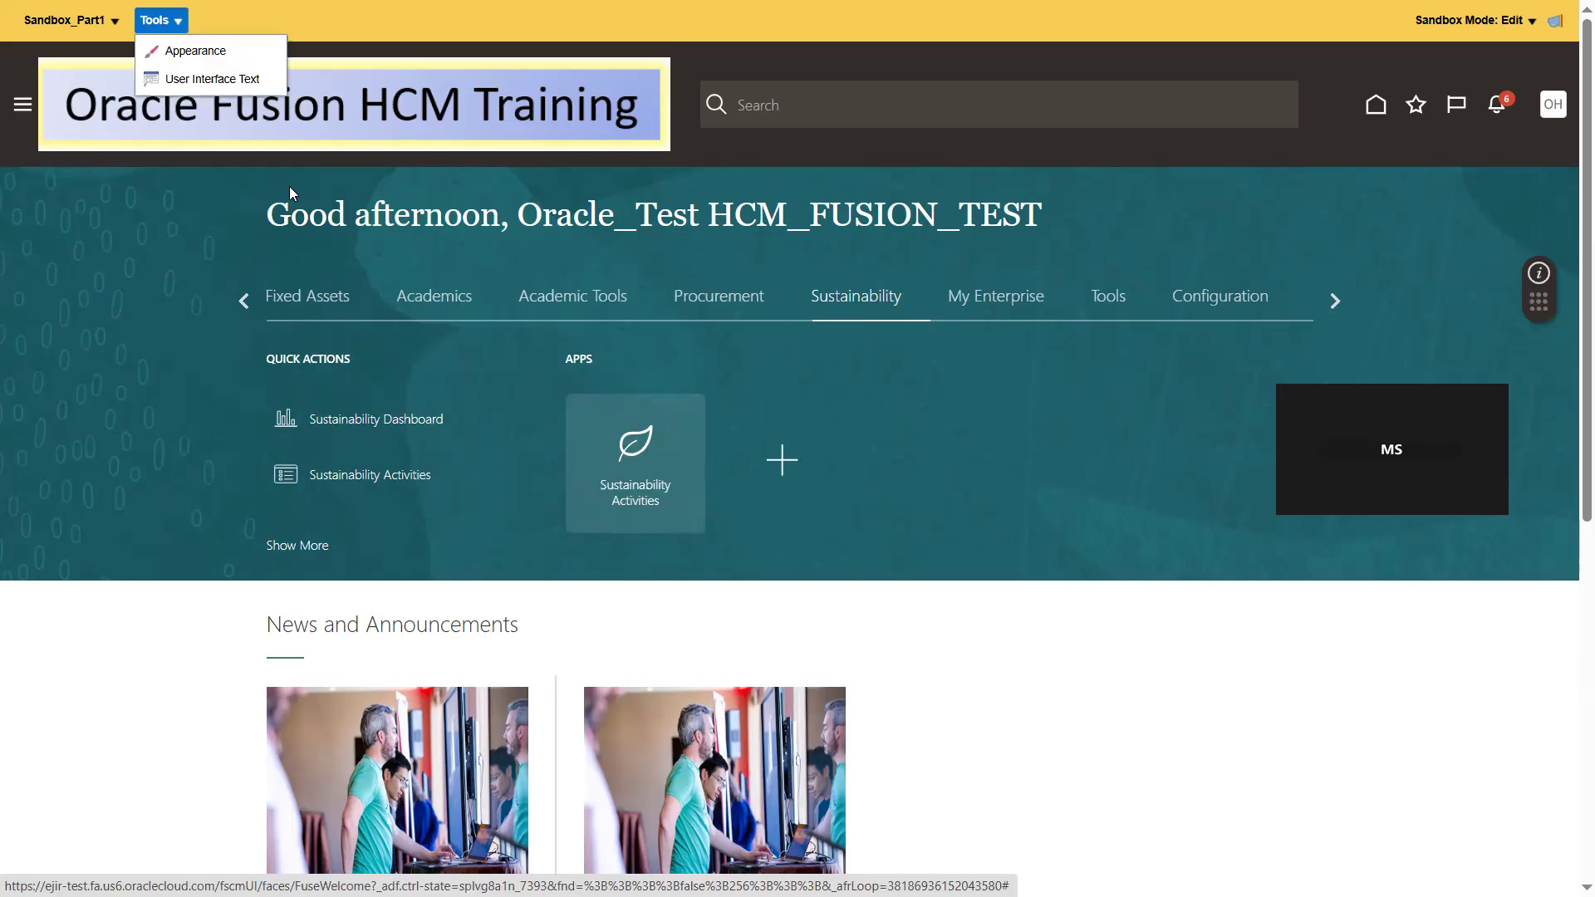
{"action": "left_click", "coordinate": [213, 78]}
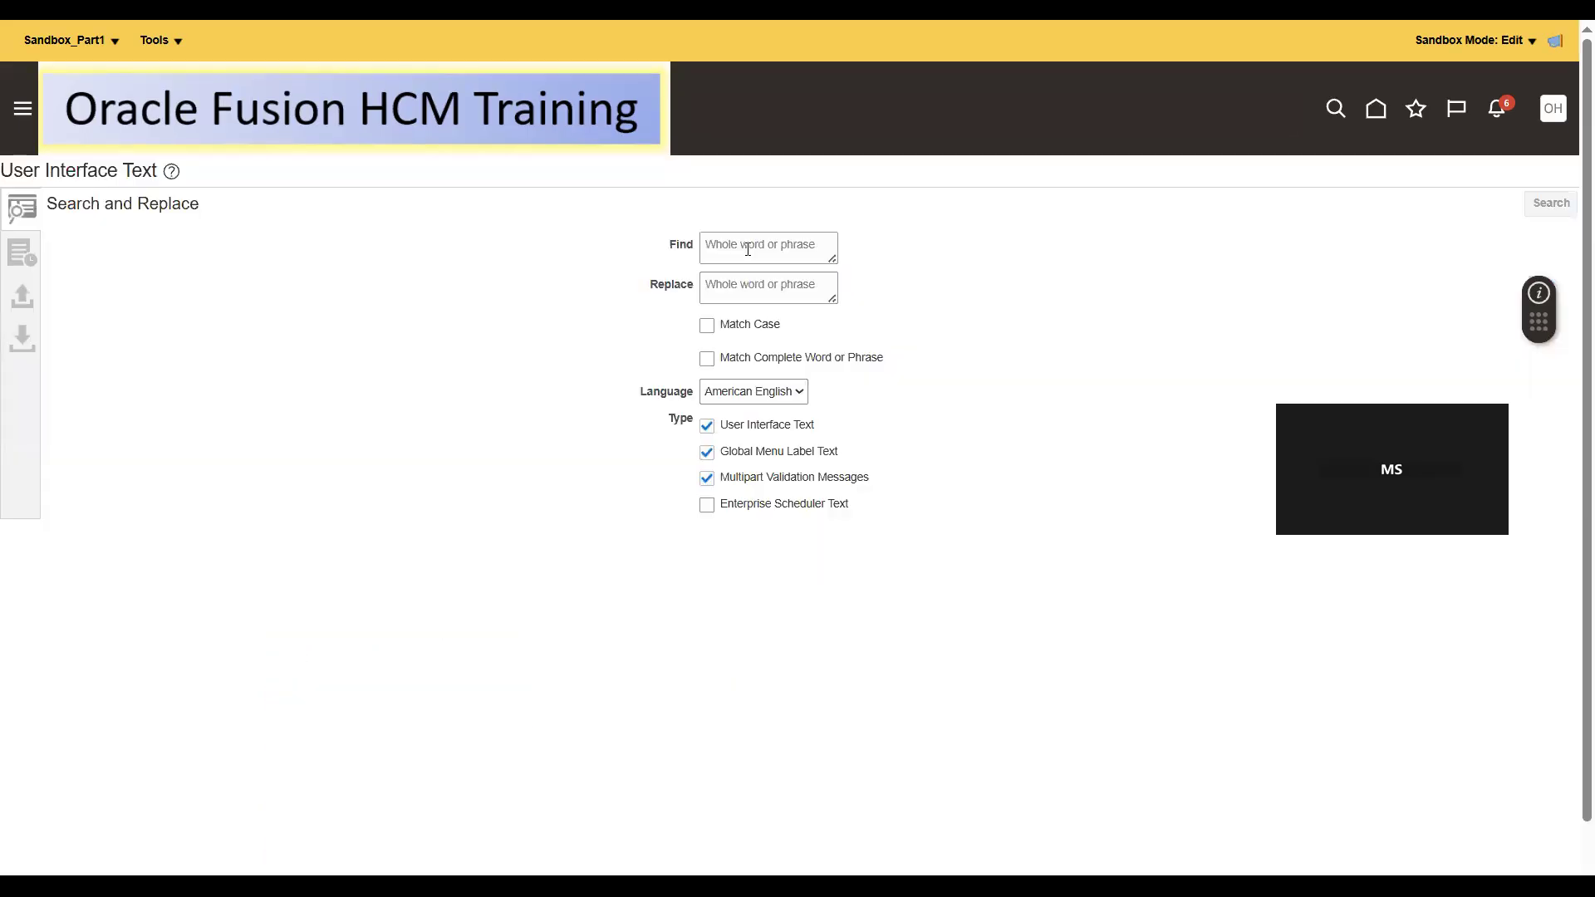
{"action": "left_click", "coordinate": [748, 249]}
{"action": "type", "text": "Sustai"}
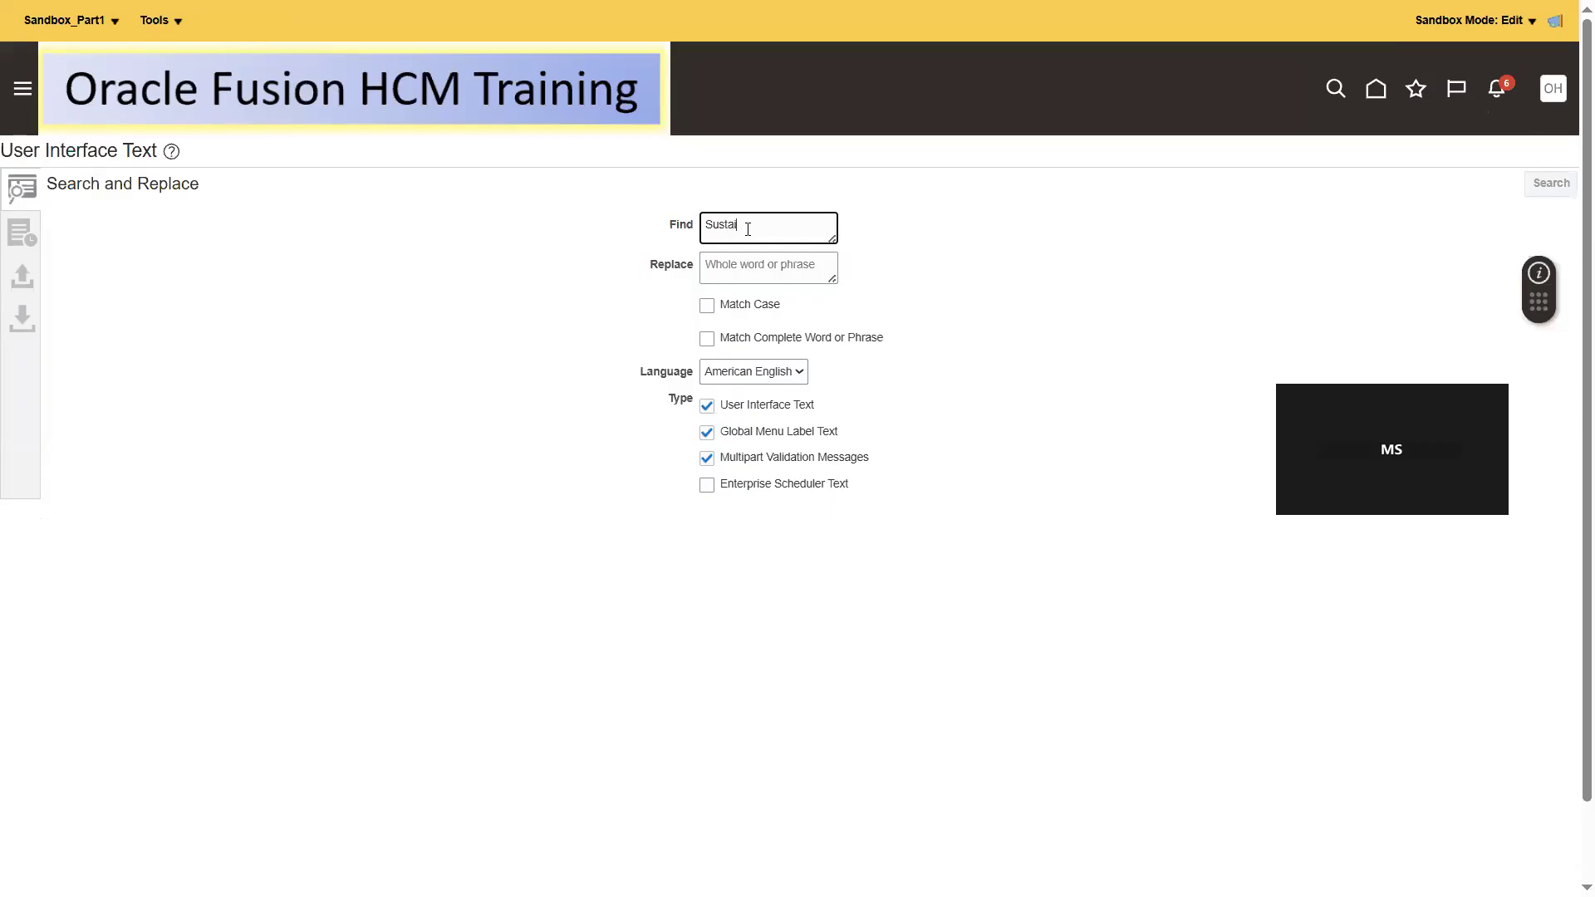
{"action": "type", "text": "nability"}
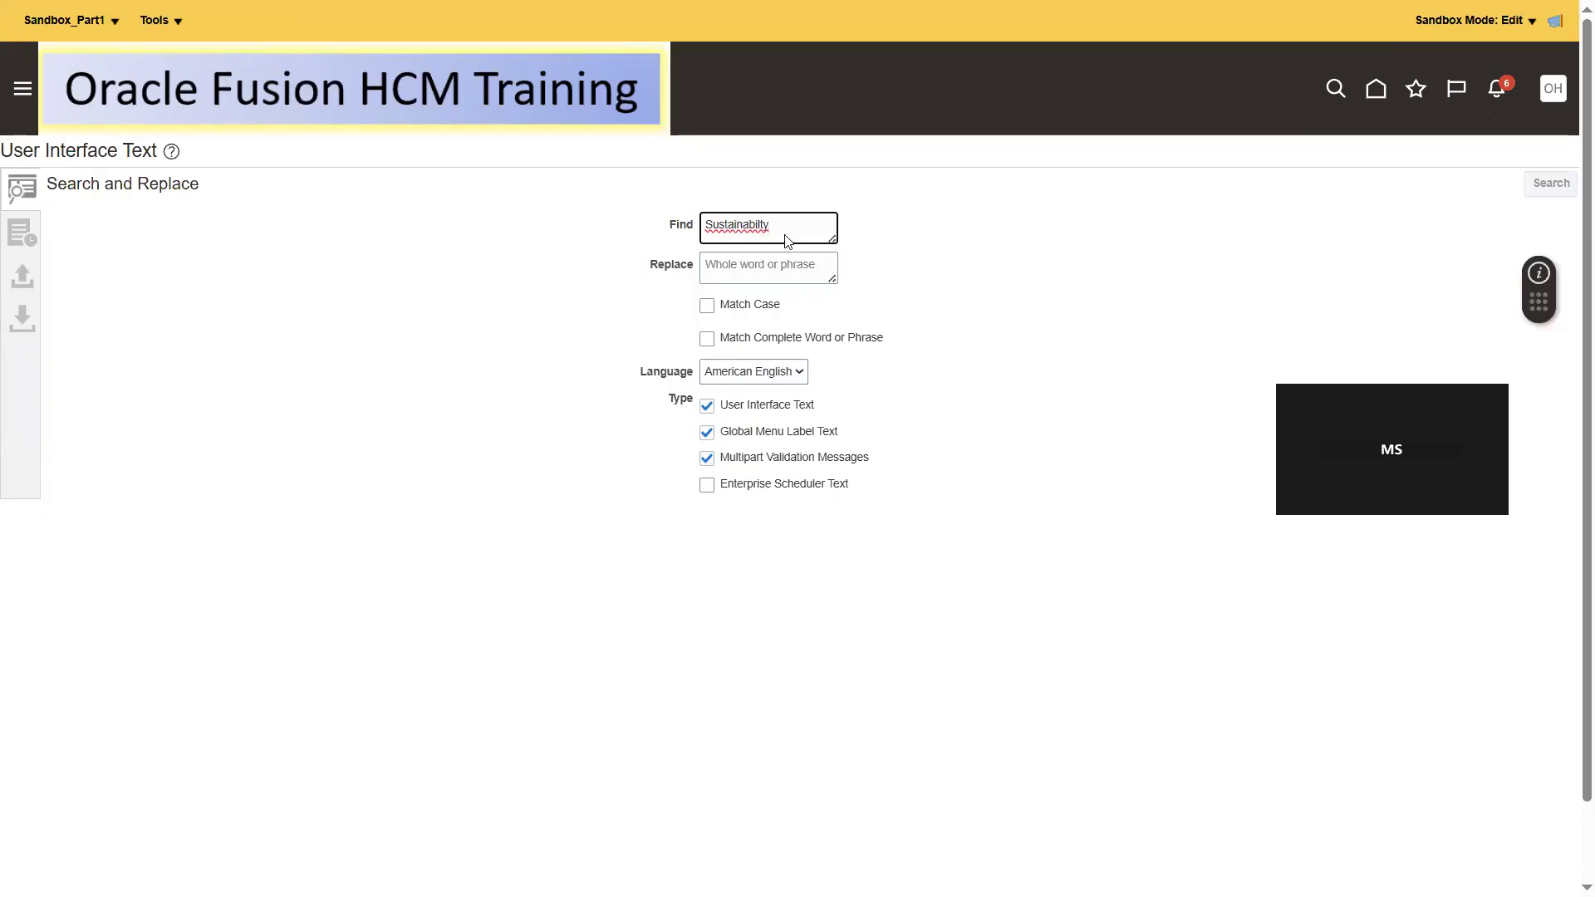
{"action": "double_click", "coordinate": [736, 225]}
{"action": "right_click", "coordinate": [736, 225]}
{"action": "left_click", "coordinate": [858, 253]}
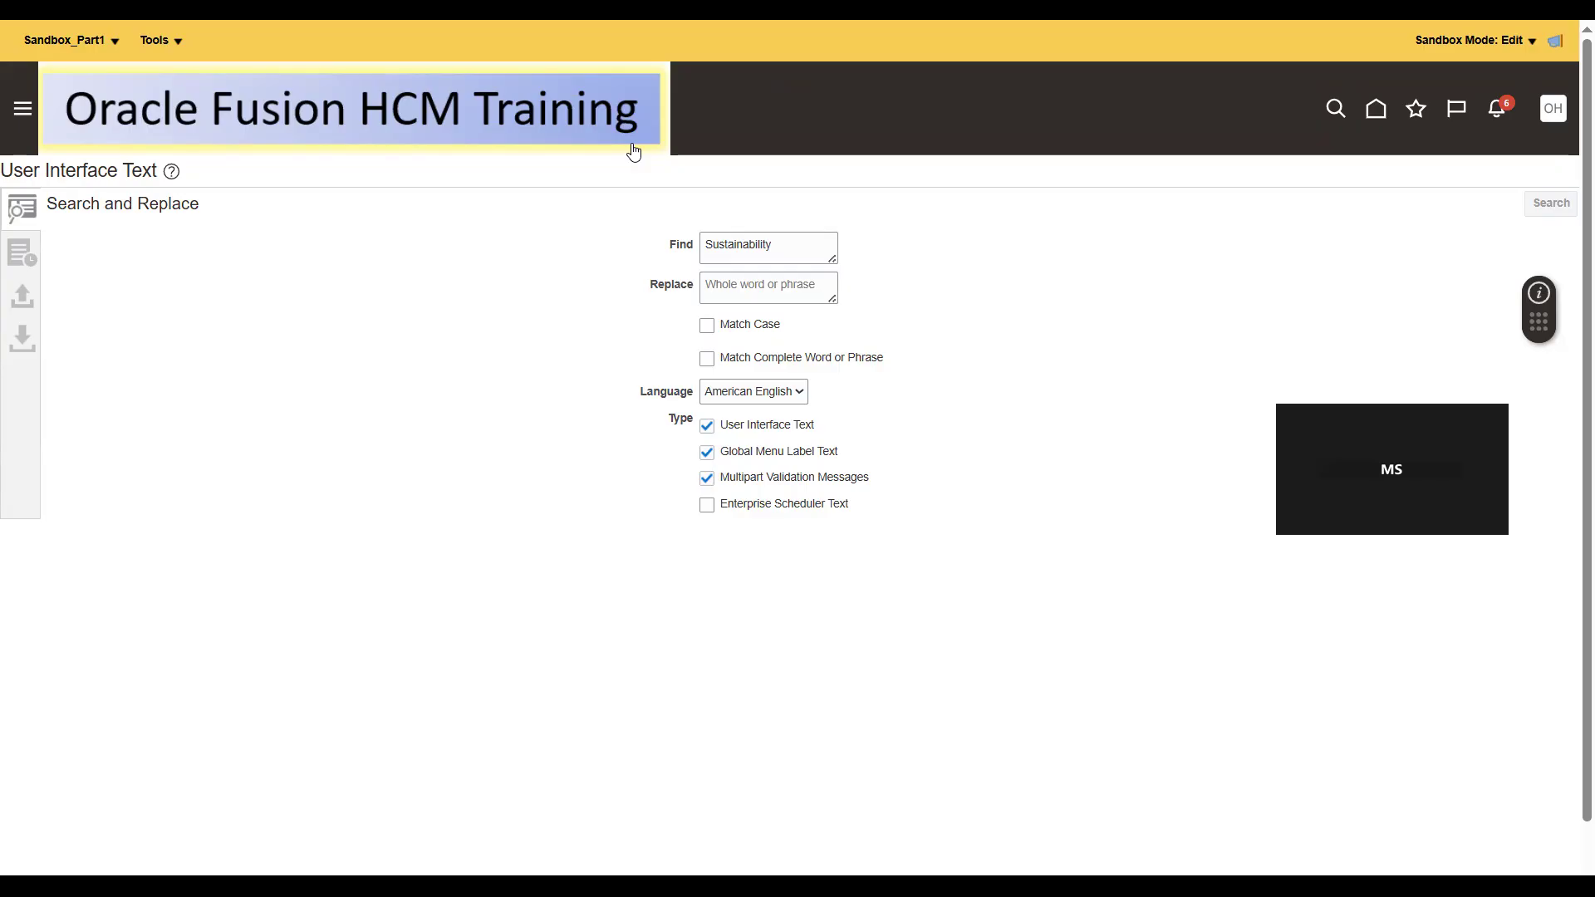
- Paste the Kannada word "ಓರಾಕಲ್" as the replacement text for the search phrase
{"action": "left_click", "coordinate": [788, 241]}
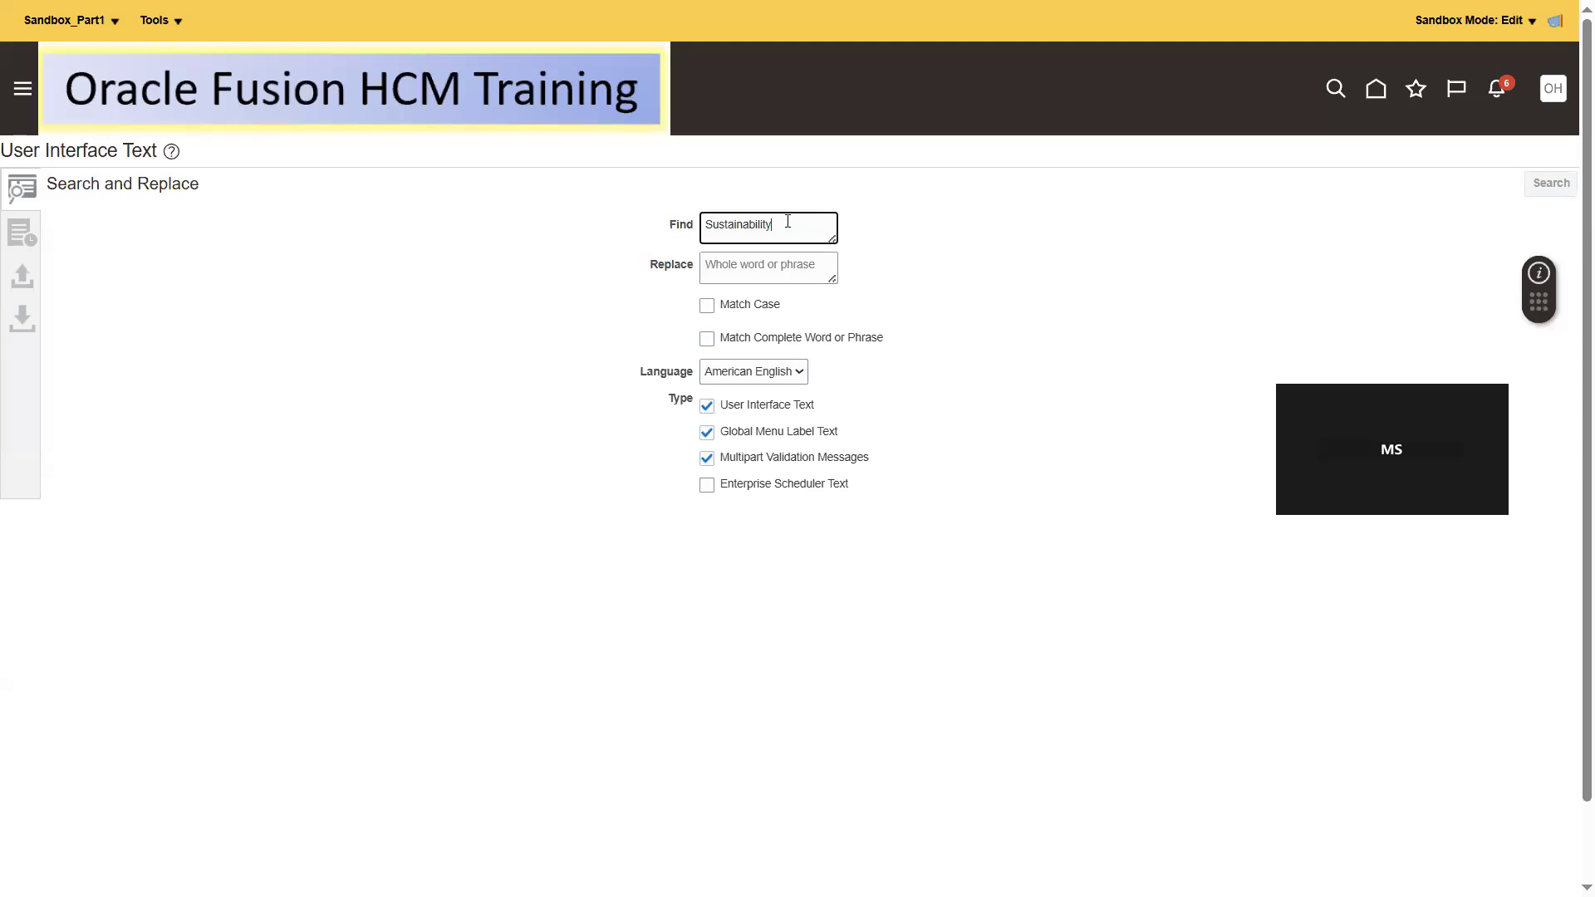
{"action": "left_click", "coordinate": [770, 255]}
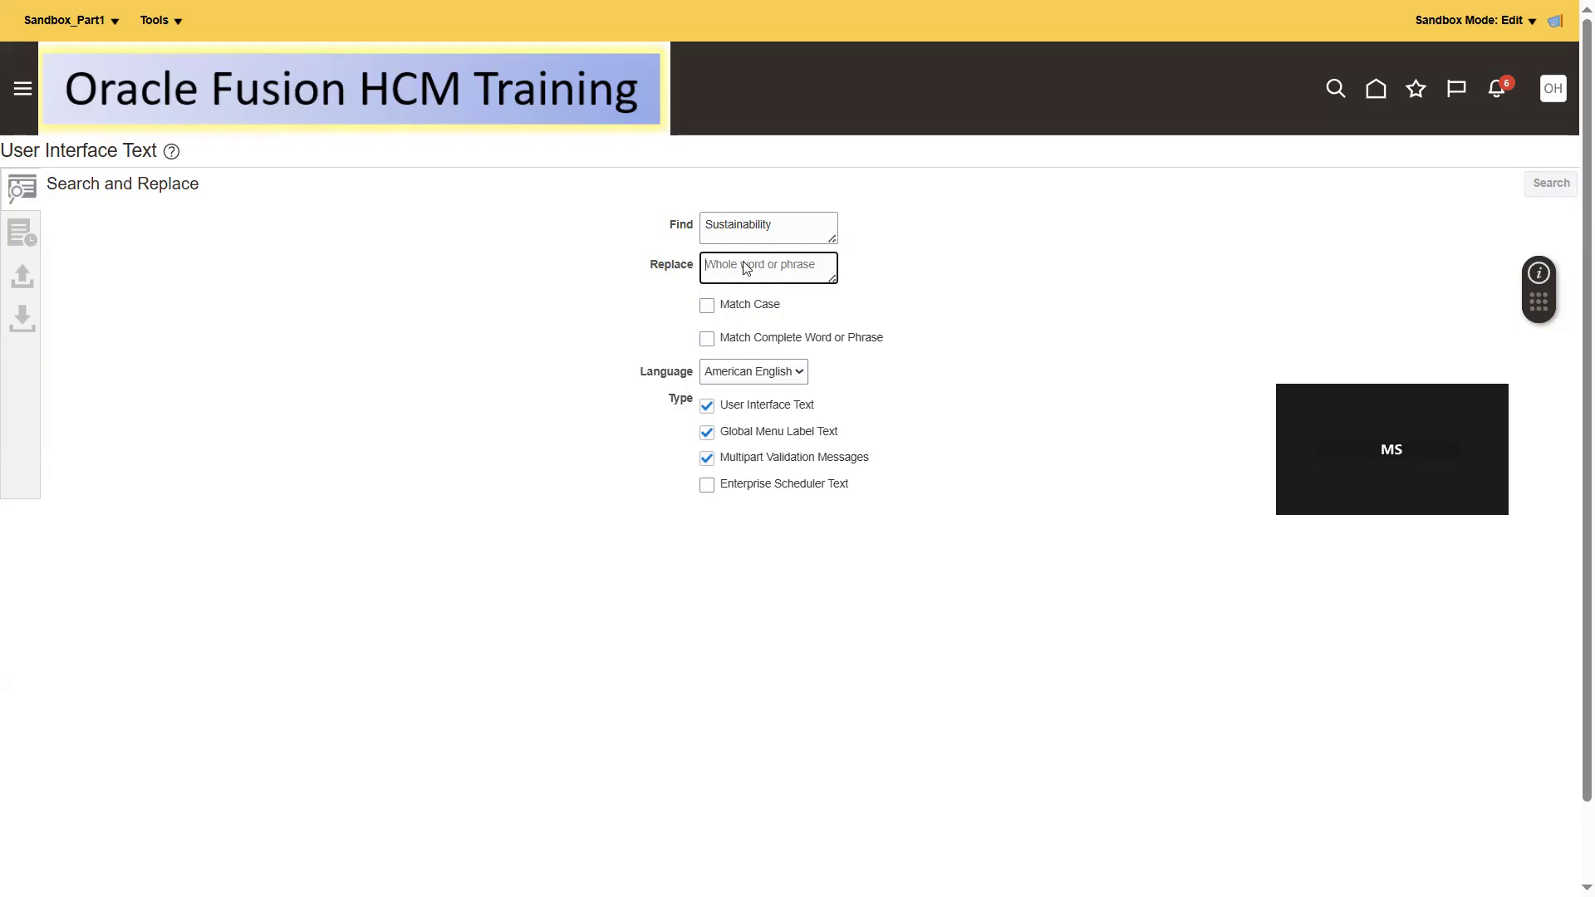
{"action": "key", "text": "ctrl+v"}
{"action": "key", "text": "ctrl+a"}
{"action": "key", "text": "BackSpace"}
{"action": "key", "text": "ctrl+v"}
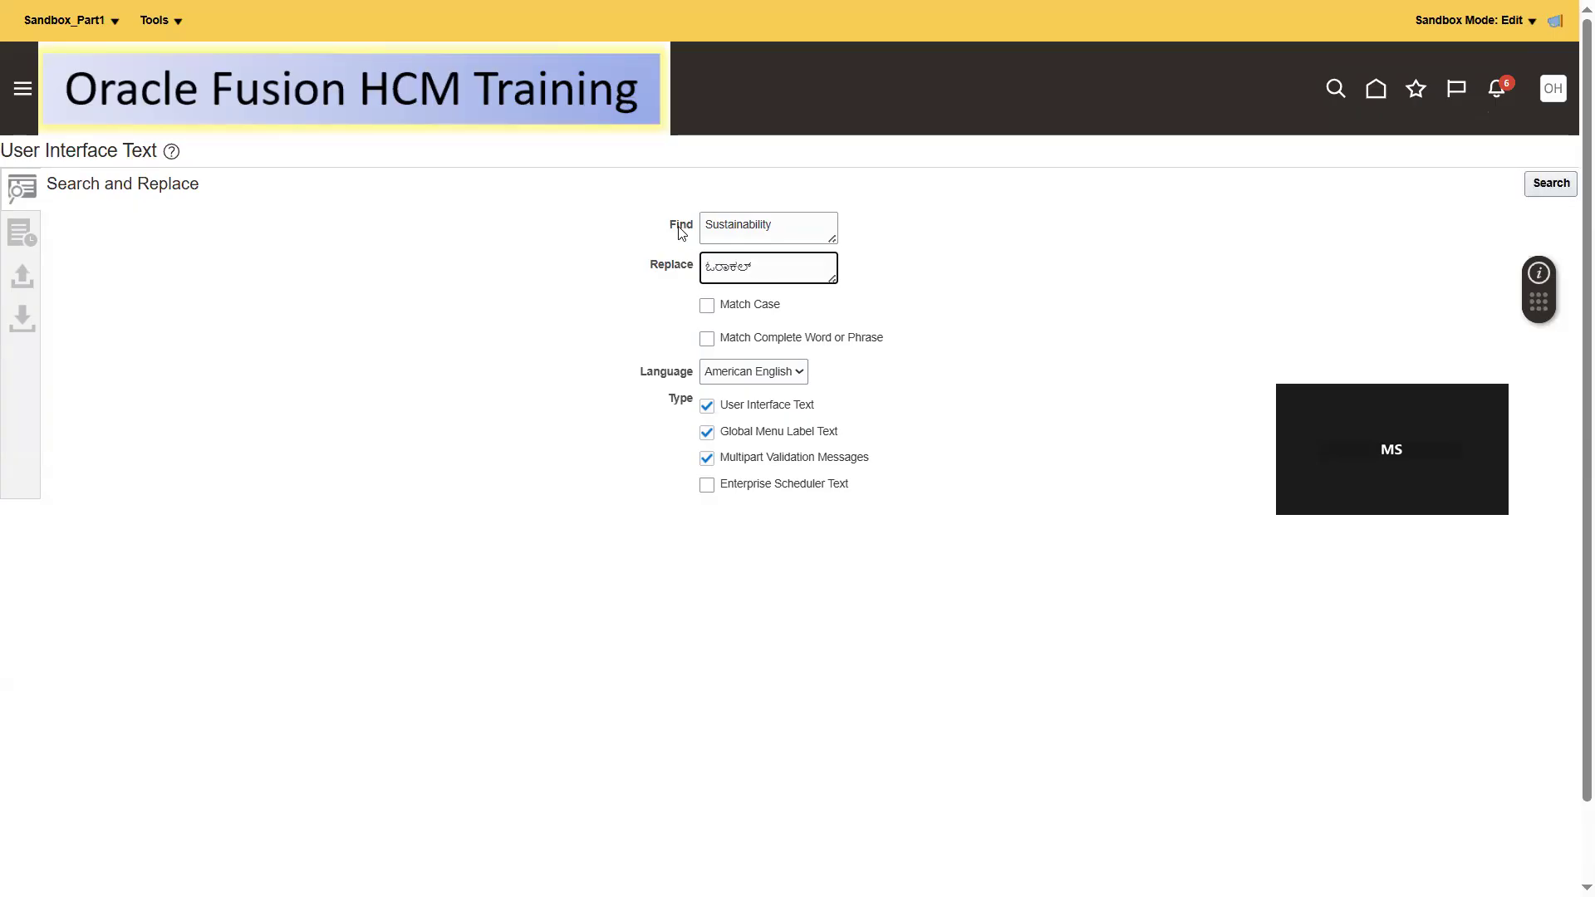
{"action": "double_click", "coordinate": [750, 267]}
{"action": "left_click", "coordinate": [857, 310]}
- Restrict the text search with Match Case and Match Complete Word or Phrase
{"action": "left_click", "coordinate": [706, 306]}
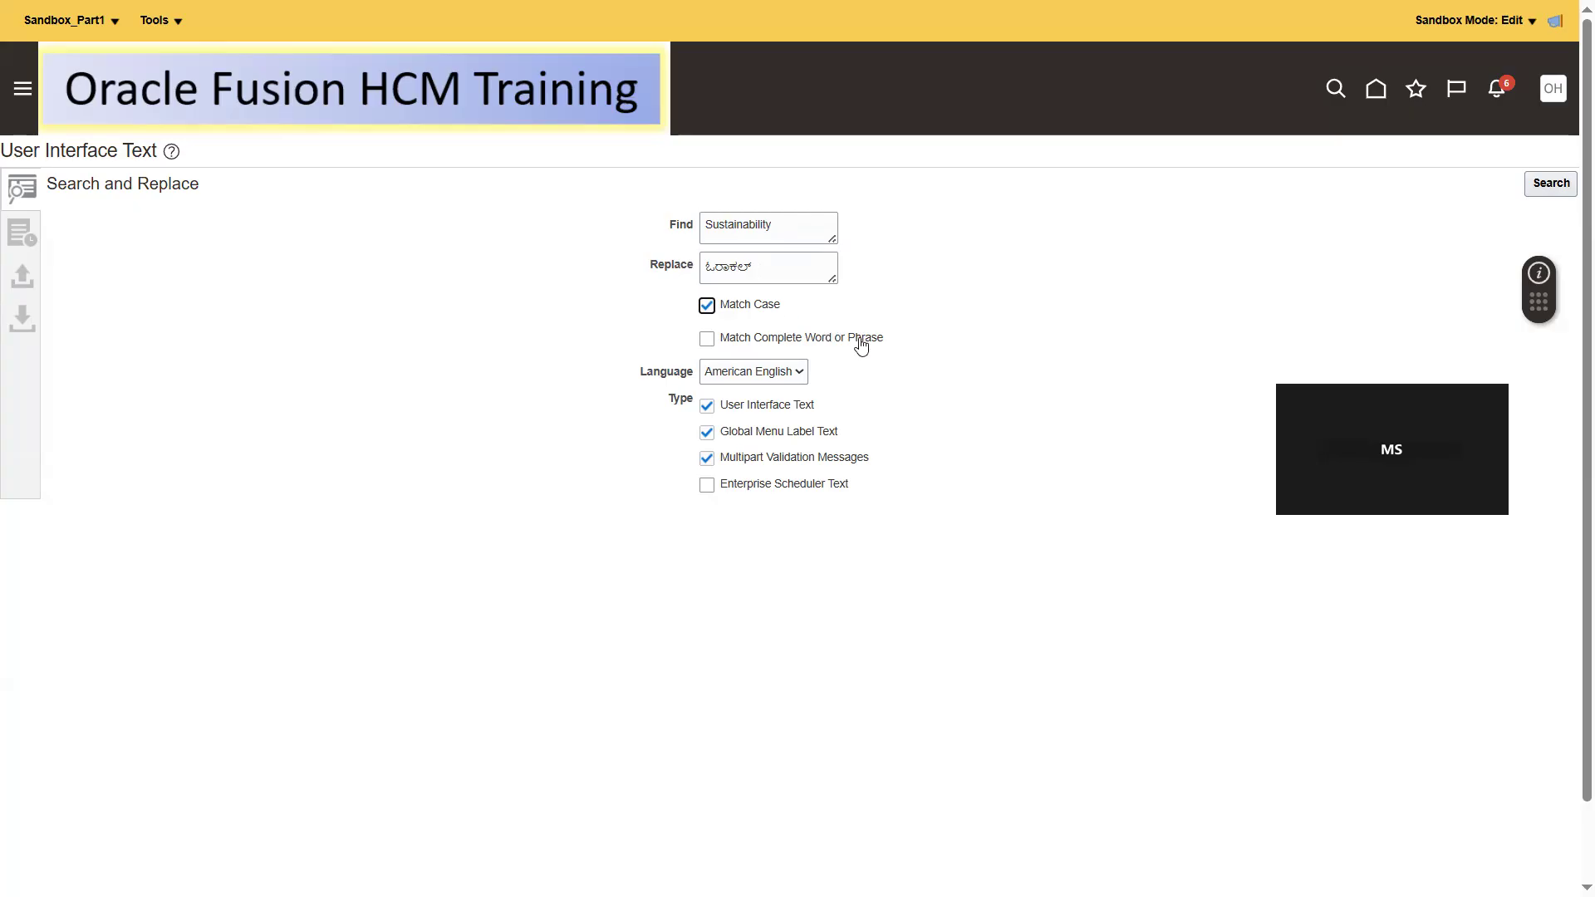
{"action": "left_click", "coordinate": [792, 229]}
{"action": "left_click", "coordinate": [707, 339]}
- Extend the text to find to "Sustainability Activities", correcting the spelling of the added word
{"action": "left_click", "coordinate": [807, 227]}
{"action": "type", "text": "Activities"}
{"action": "left_click", "coordinate": [790, 230]}
{"action": "type", "text": "i"}
{"action": "right_click", "coordinate": [793, 230]}
{"action": "left_click", "coordinate": [852, 257]}
{"action": "left_click", "coordinate": [774, 262]}
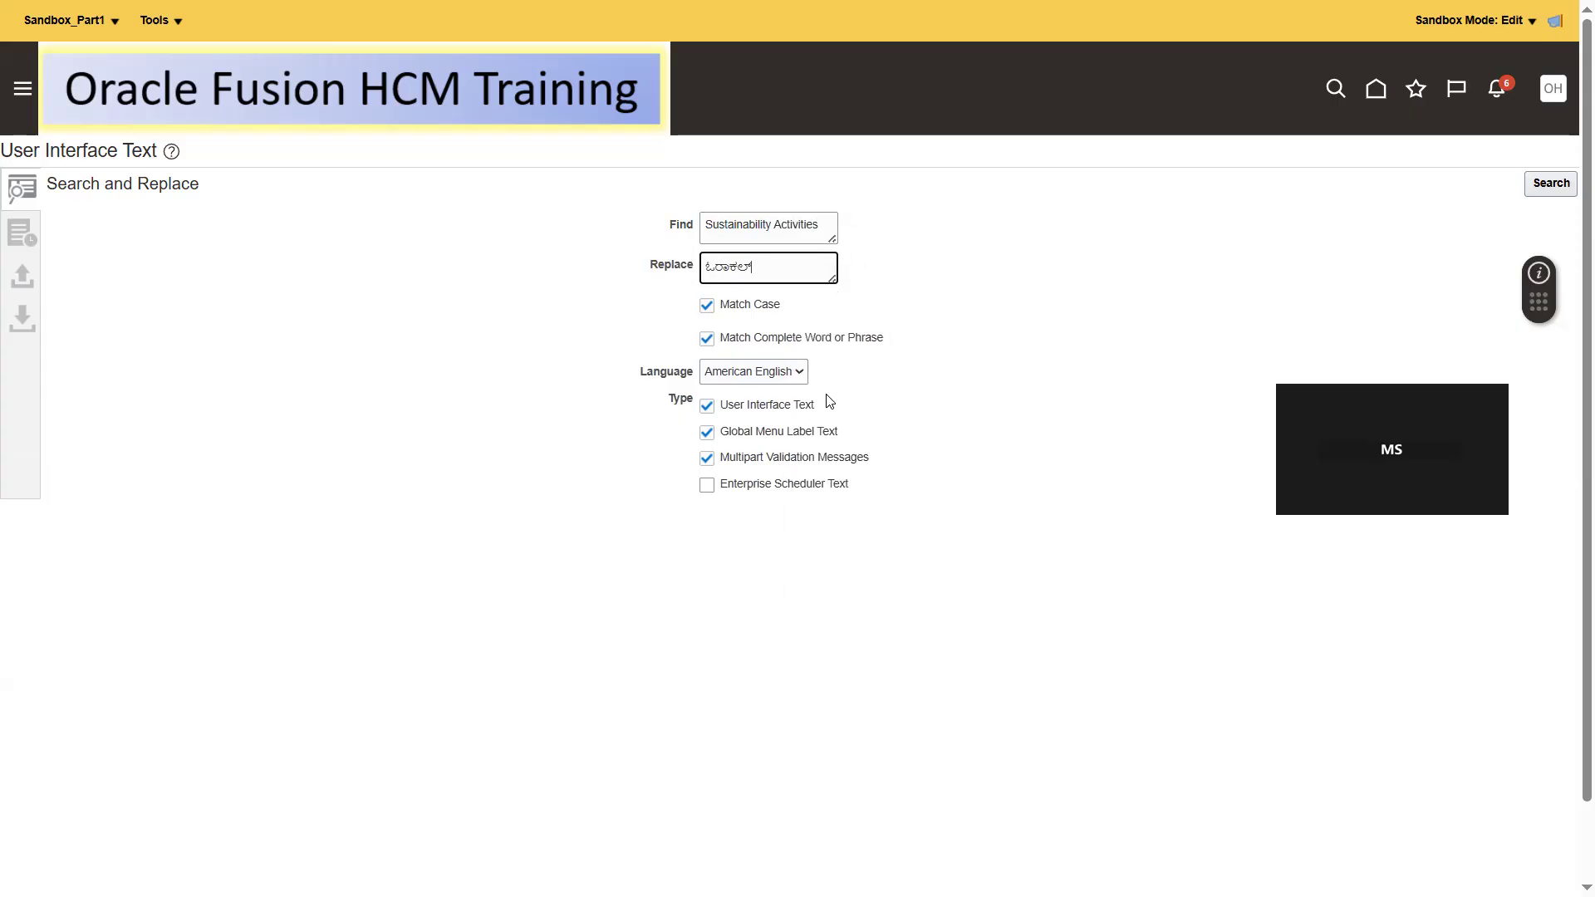
- Search for the phrase, review the User Interface Text matches and replace the matching strings
{"action": "left_click", "coordinate": [1547, 186]}
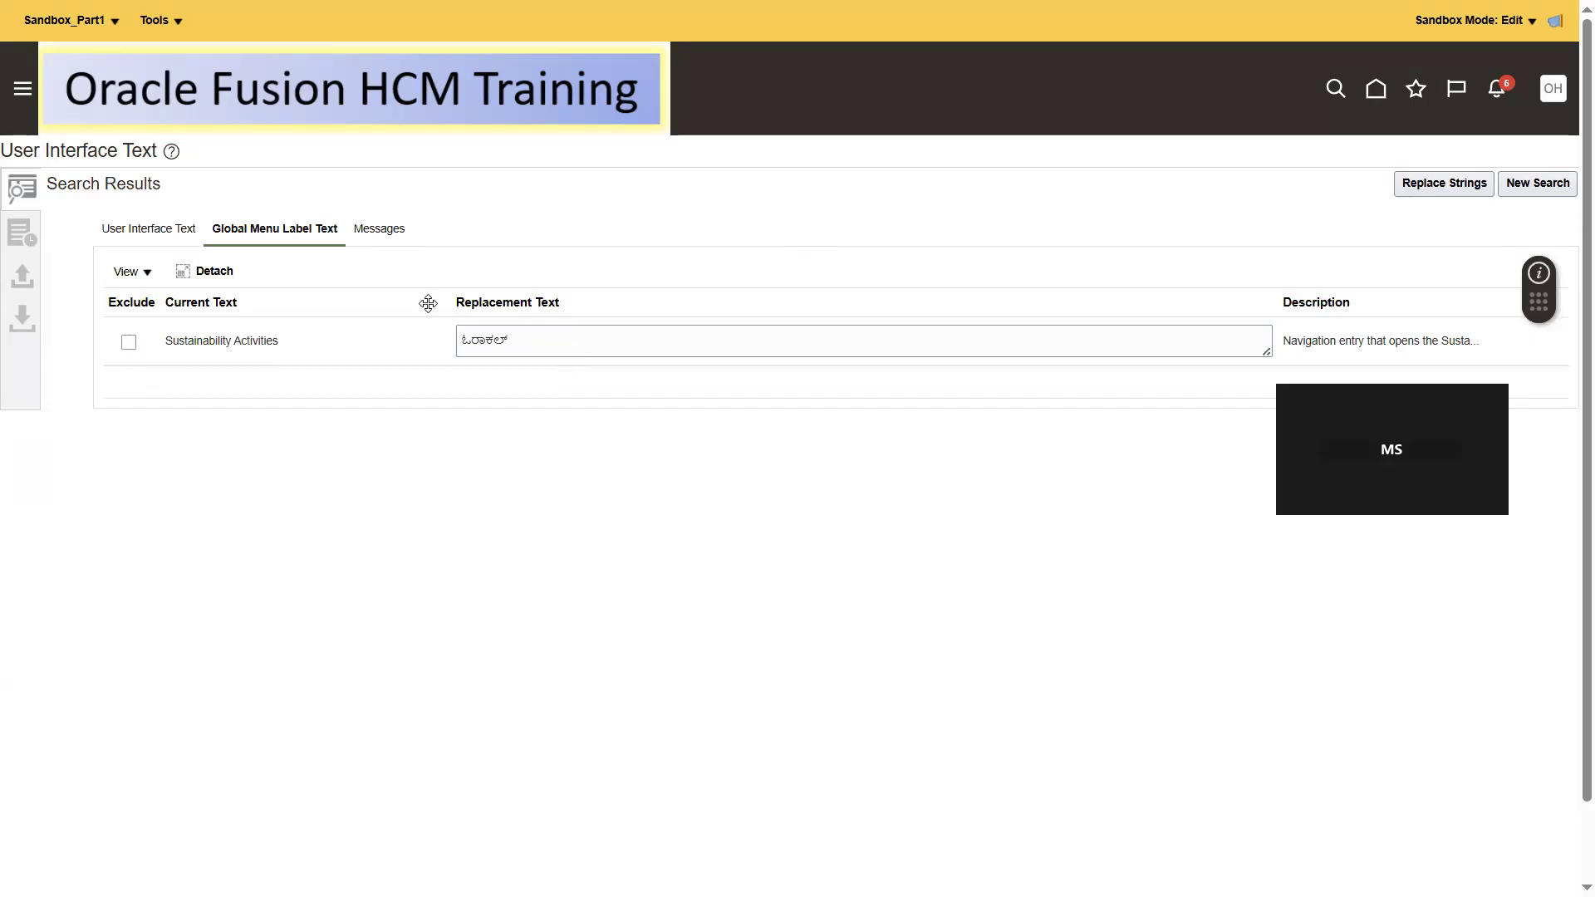
{"action": "left_click", "coordinate": [141, 232]}
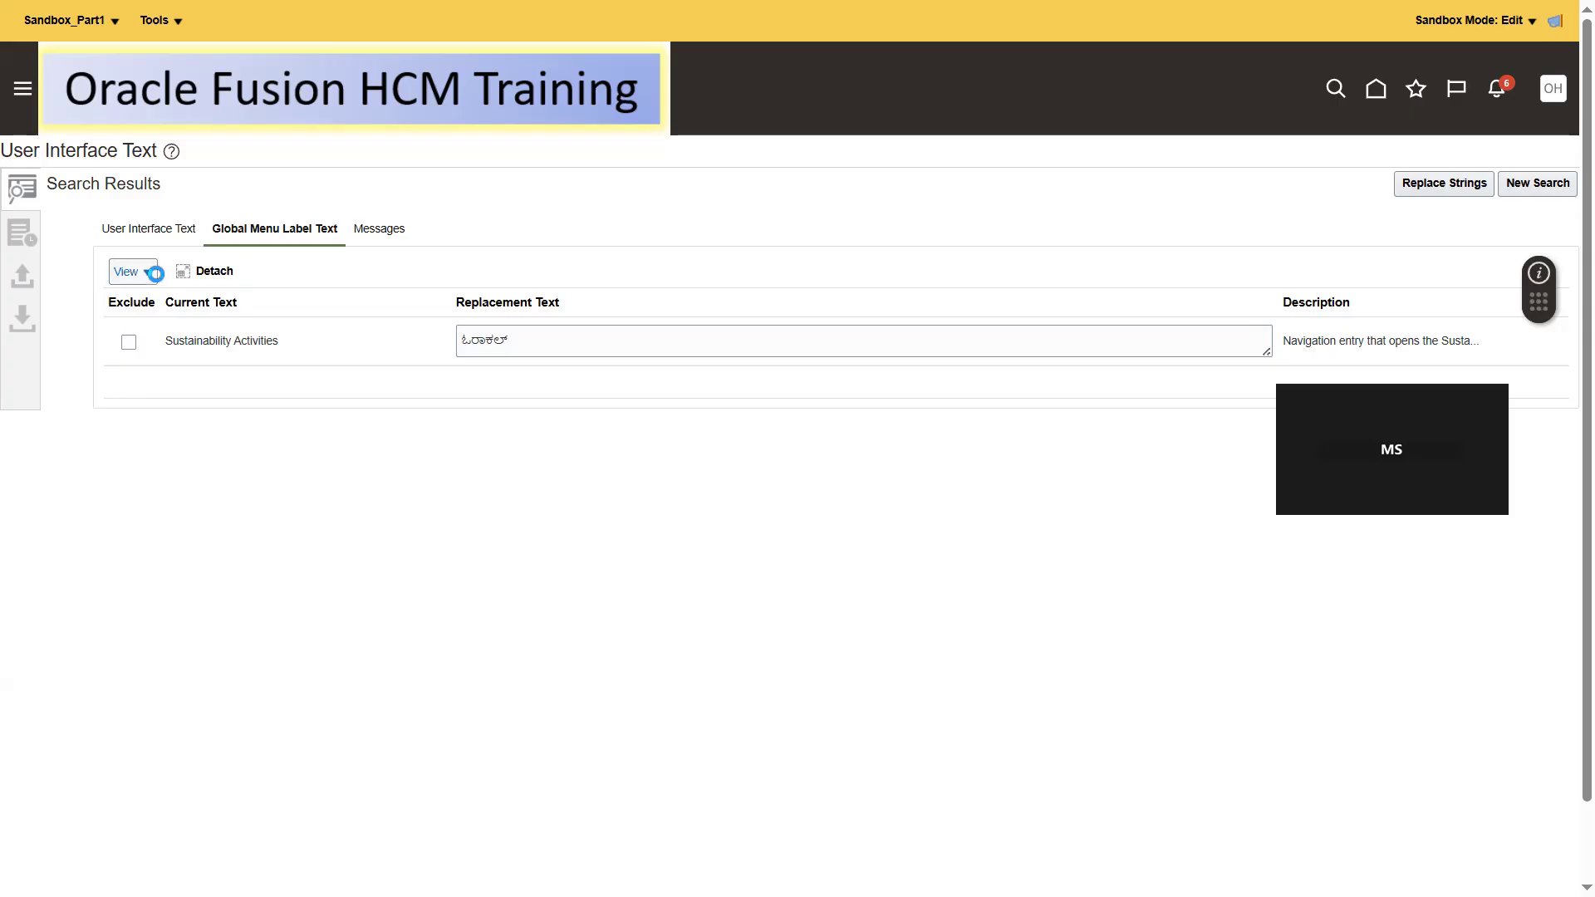
{"action": "left_click", "coordinate": [171, 230]}
{"action": "left_click", "coordinate": [146, 229]}
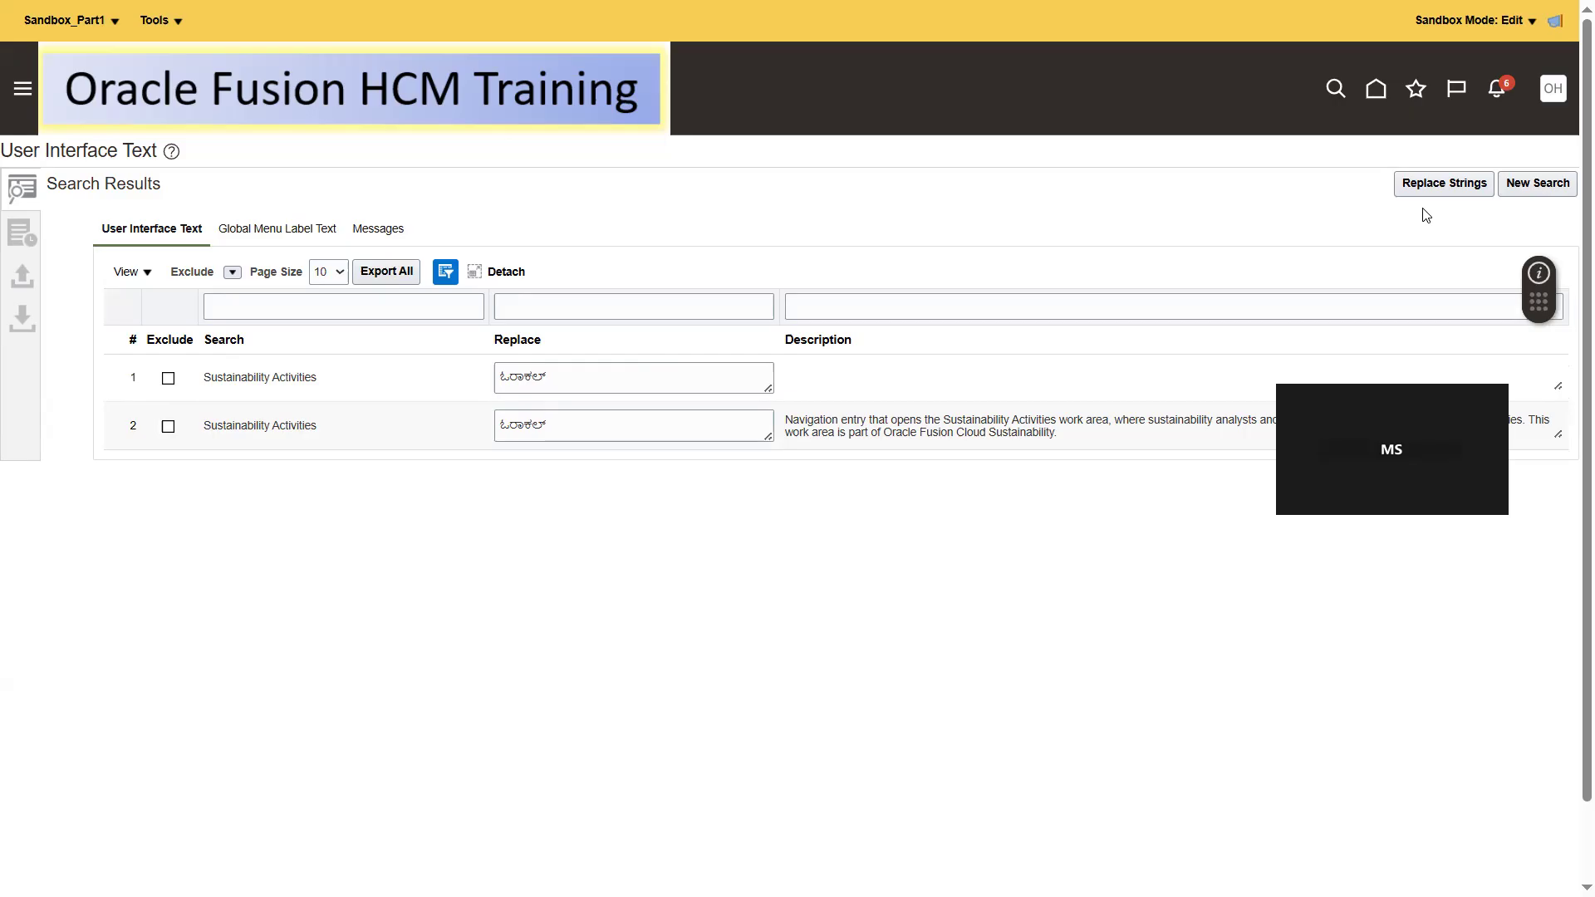
{"action": "left_click", "coordinate": [1472, 184]}
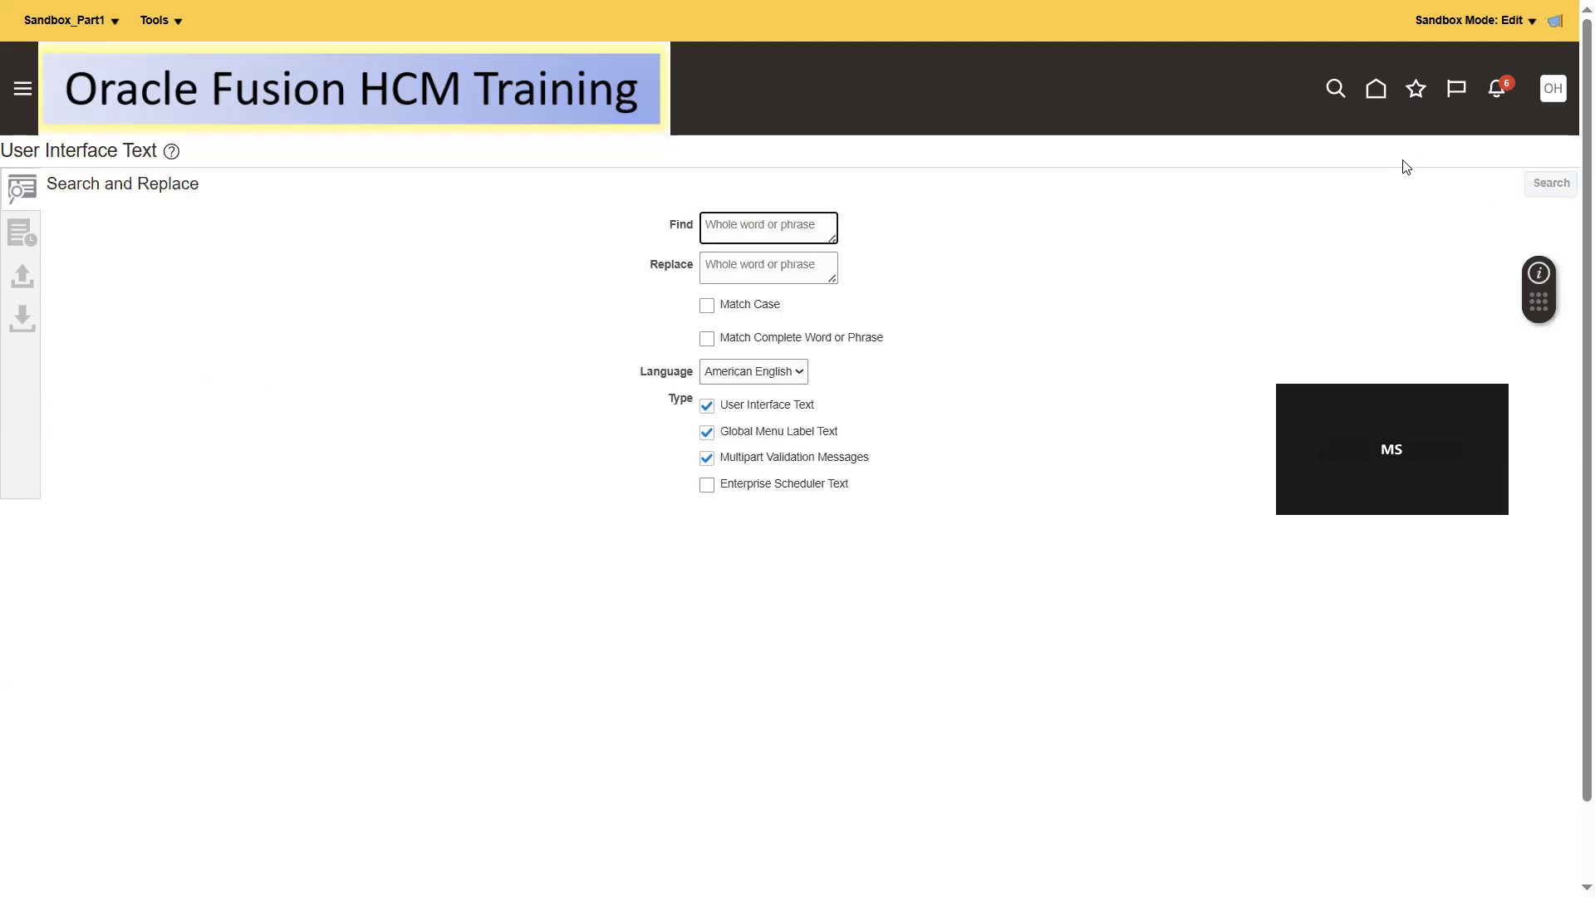
- Return to the home page and check the app label under the Sustainability group
{"action": "left_click", "coordinate": [1377, 91]}
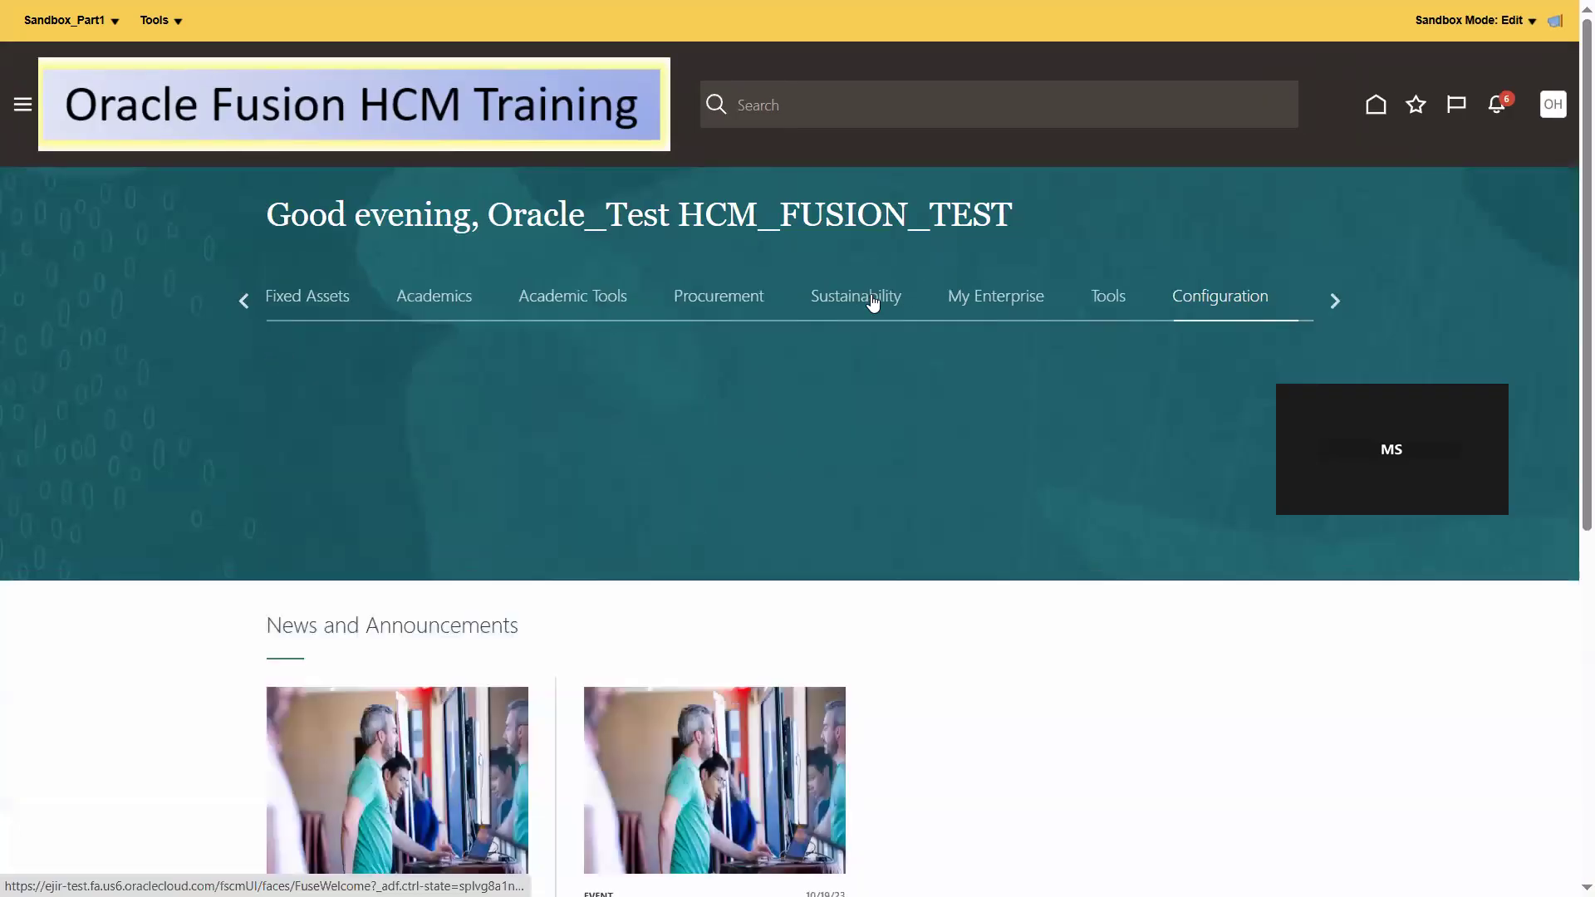
{"action": "left_click", "coordinate": [870, 296]}
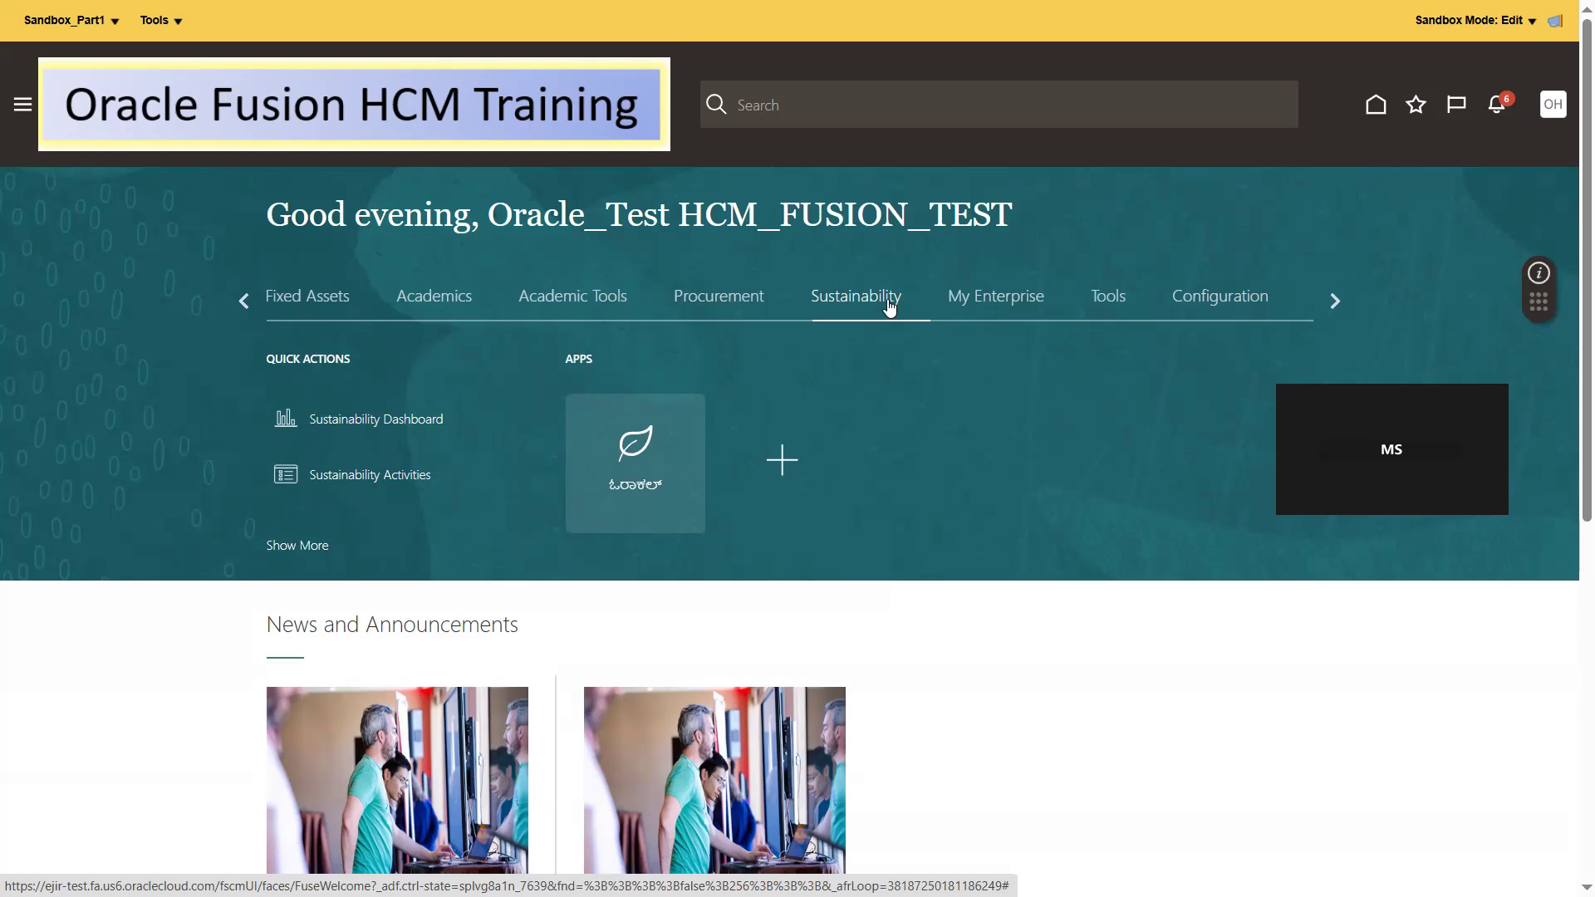
{"action": "left_click", "coordinate": [161, 21]}
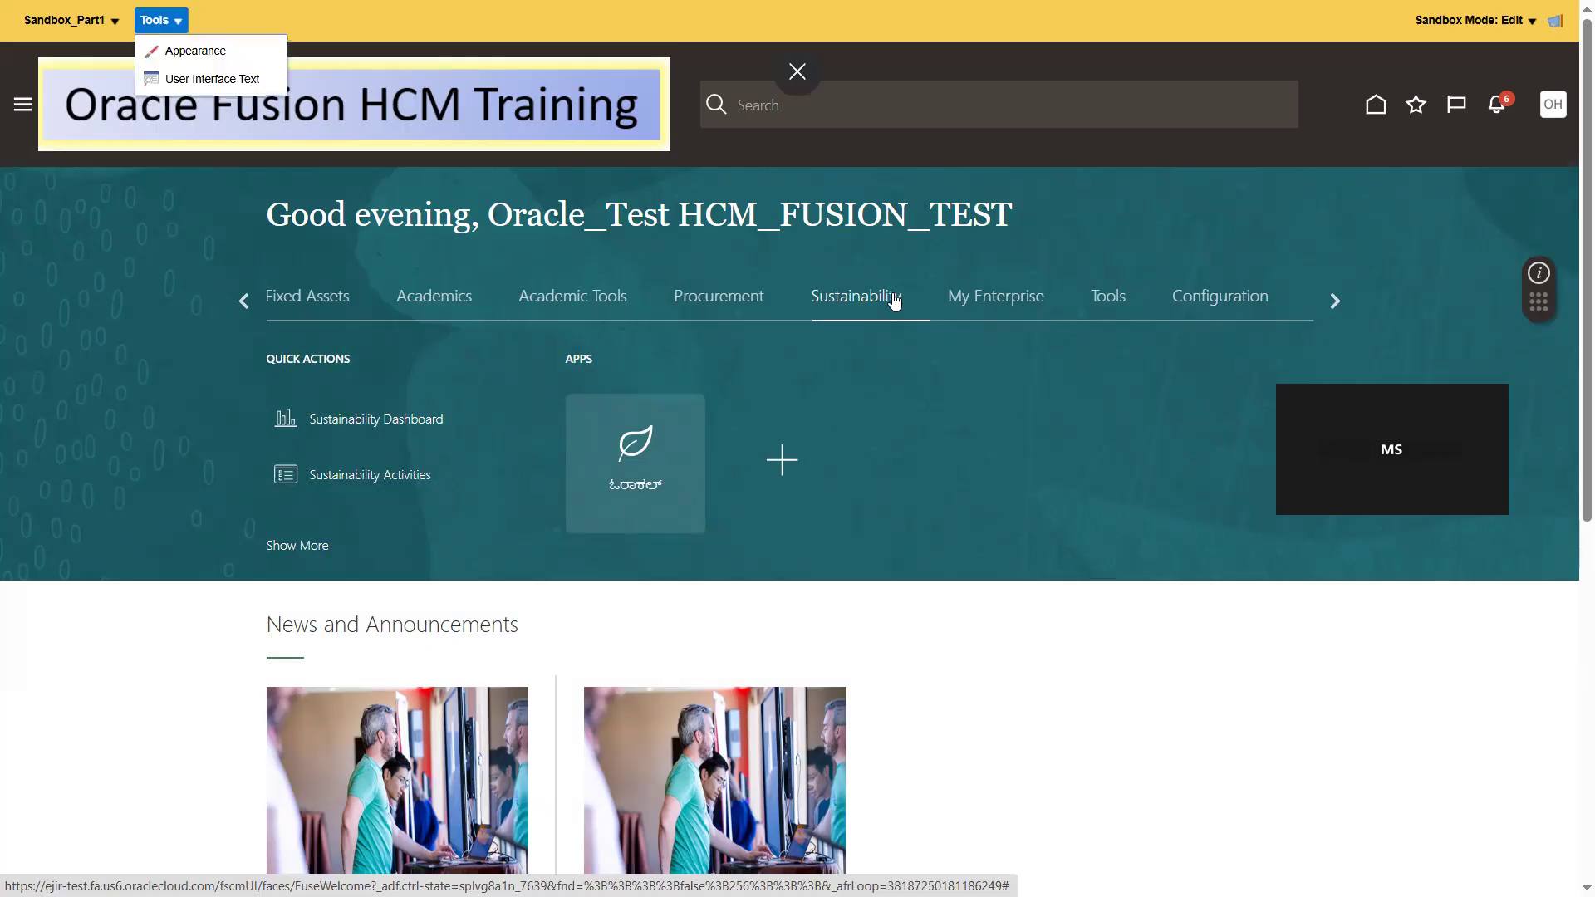